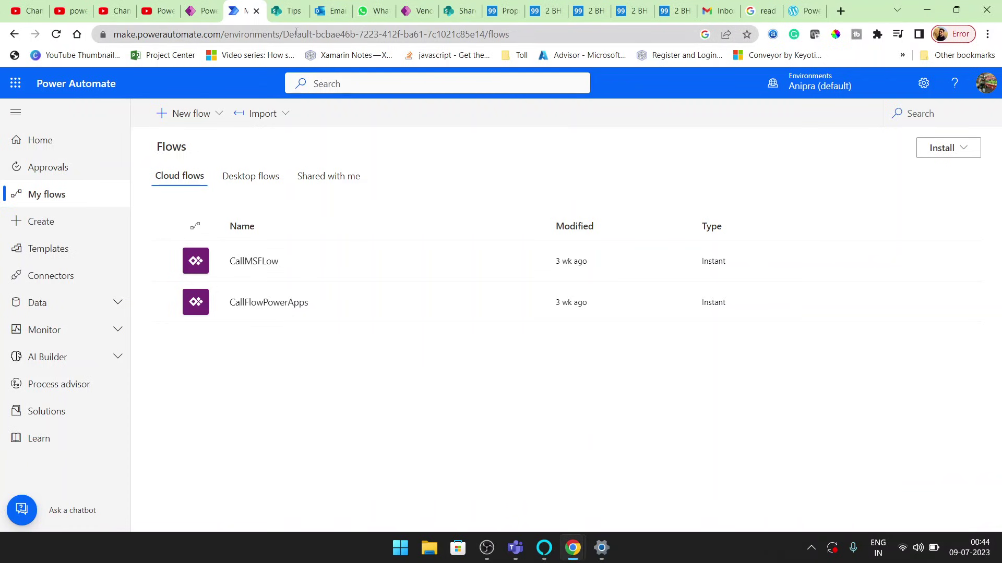
Step: Check that the SharePoint UploadDoc library is empty, then return to the My flows list
left_click(288, 11)
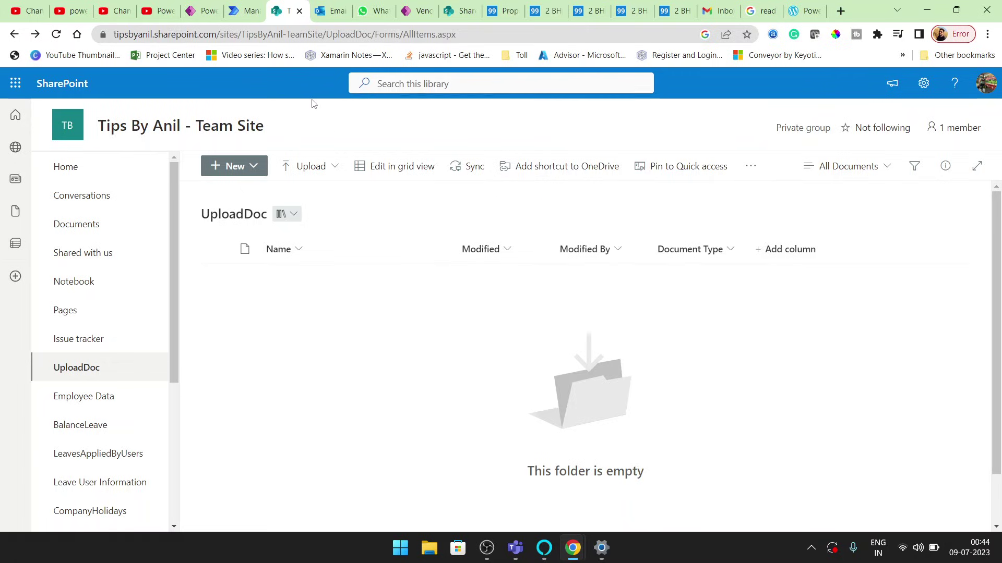
left_click(249, 9)
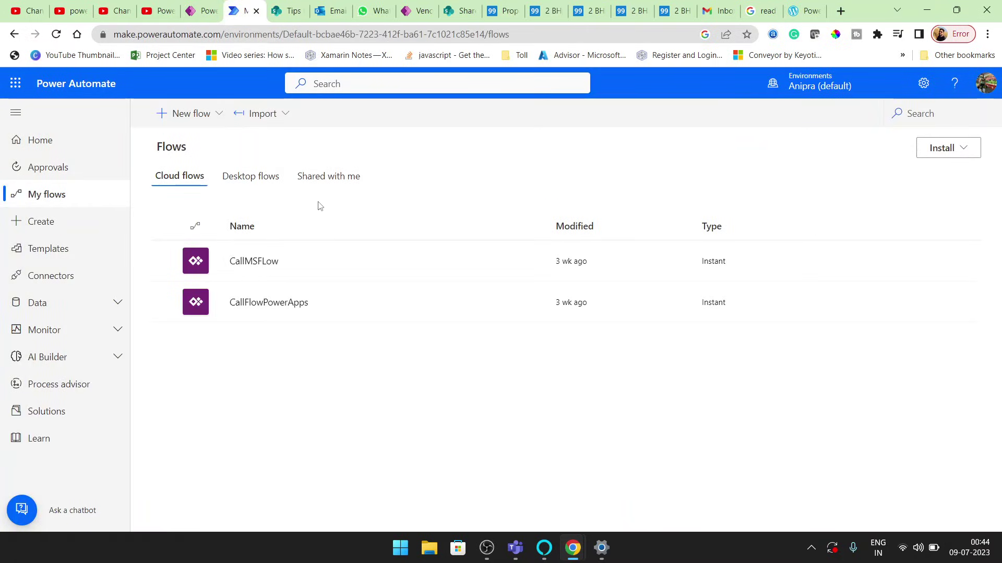
Step: Create the automated cloud flow 'Read Attachment form Email' with the 'When a new email arrives (V3)' trigger
left_click(216, 117)
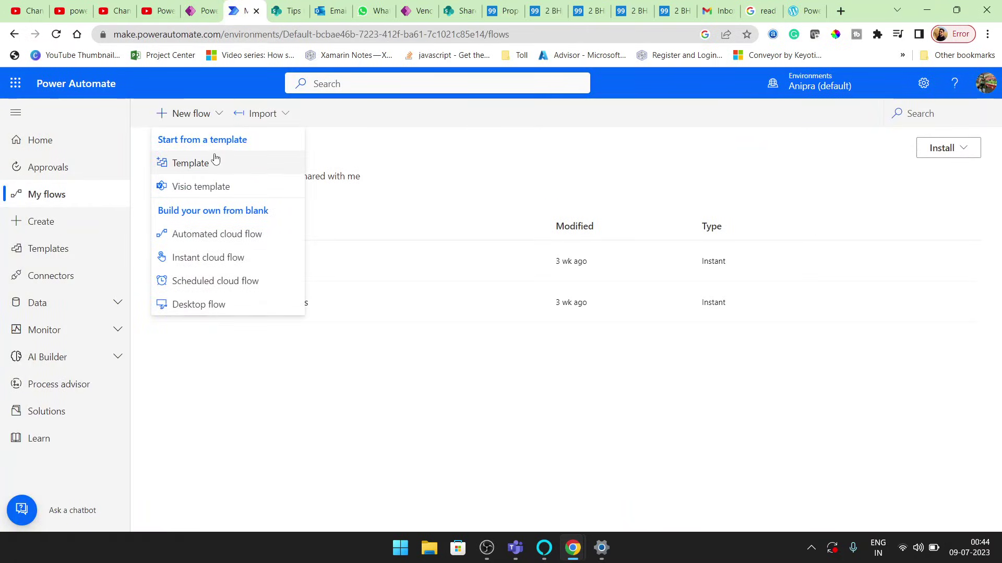
left_click(234, 241)
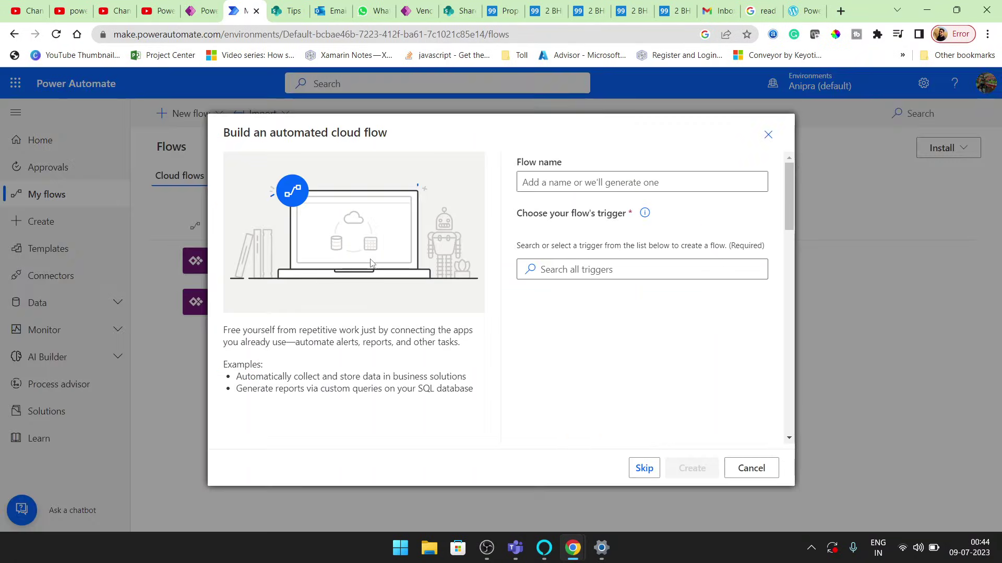
left_click(630, 269)
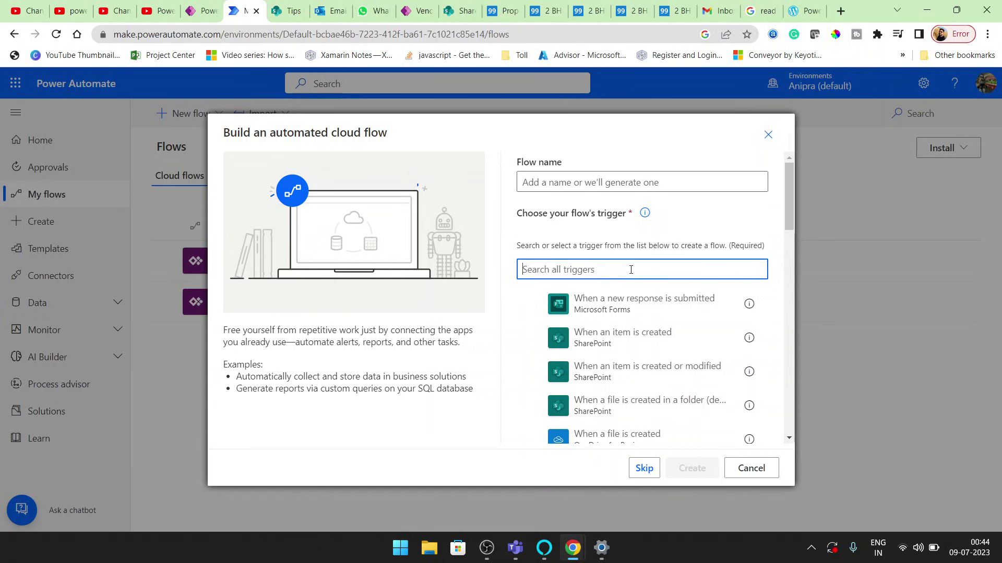
type("when an")
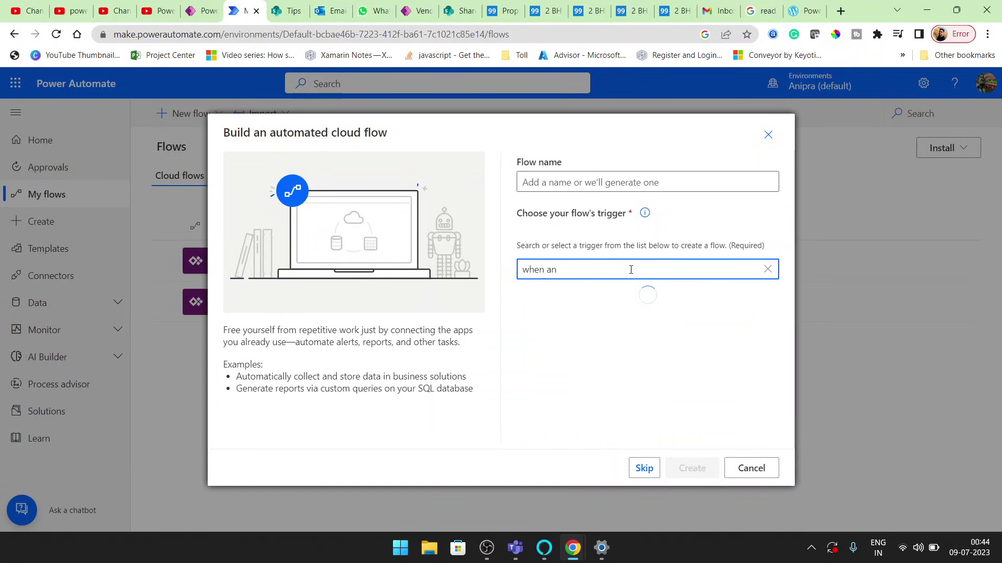
type(" new")
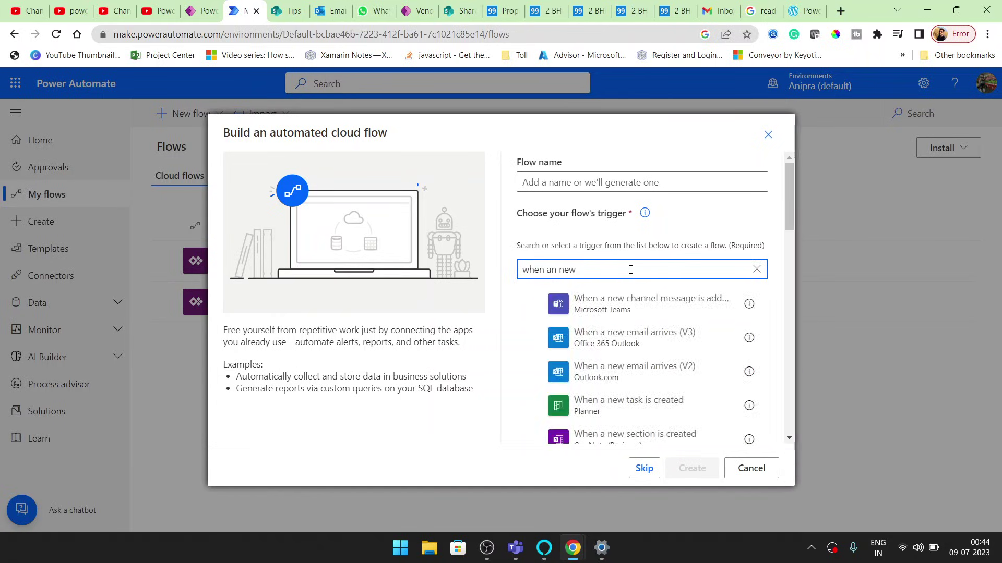
left_click(637, 342)
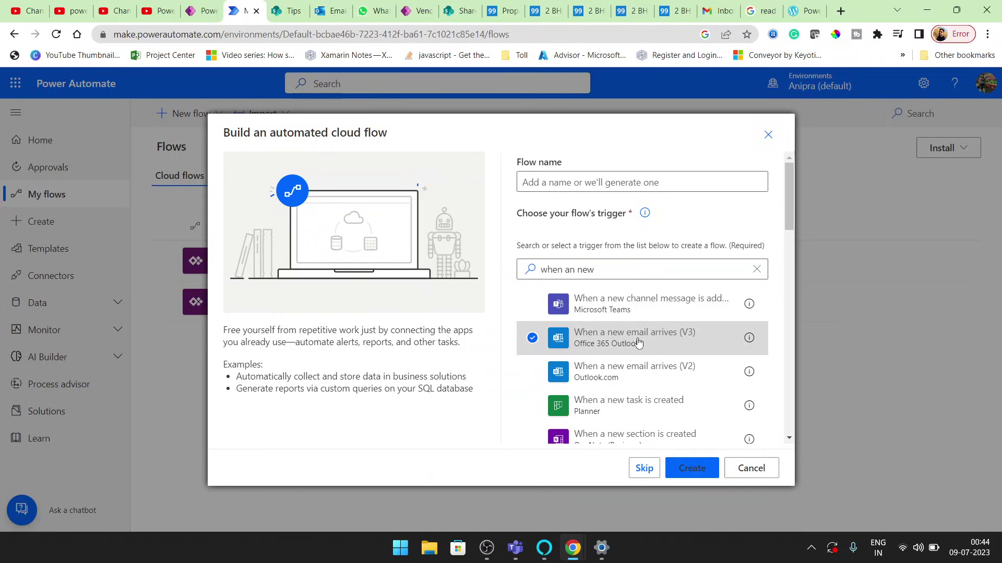
left_click(612, 183)
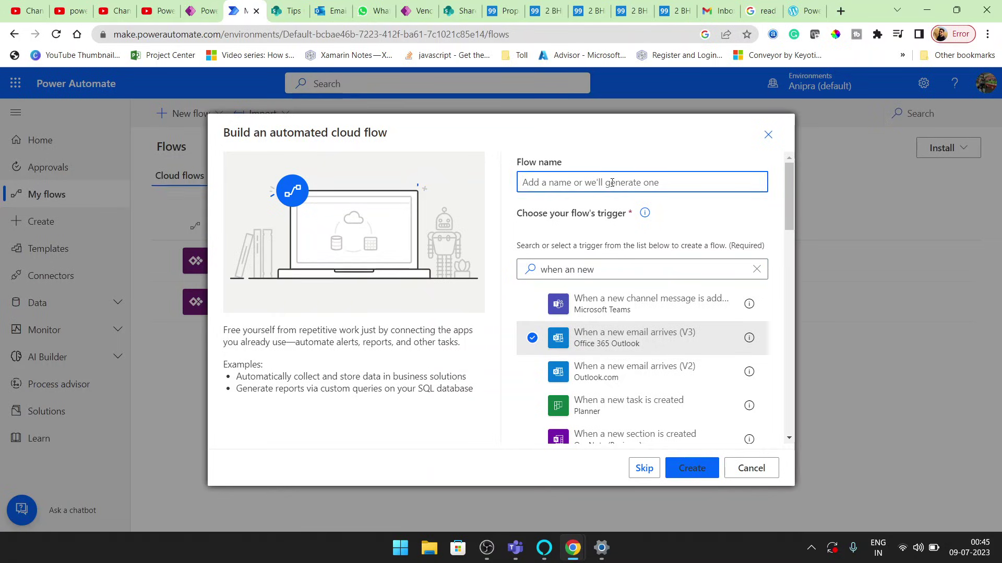
type("Read")
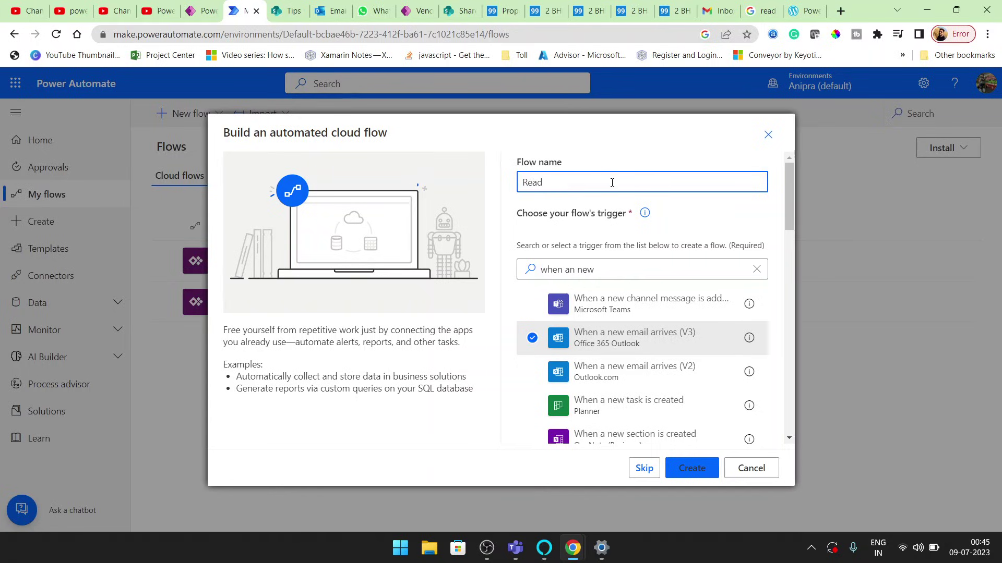
type(" Attachment form Email")
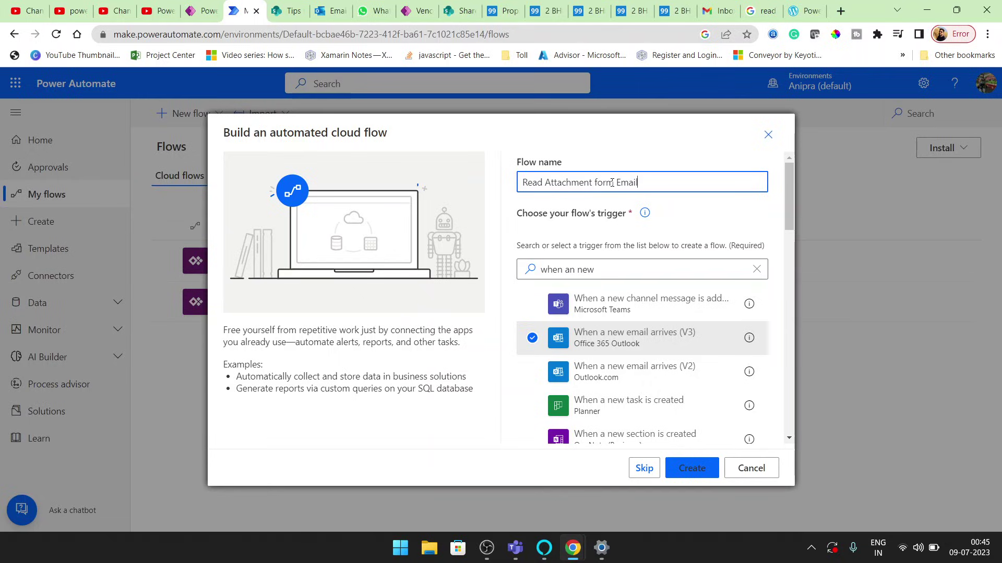
left_click(692, 468)
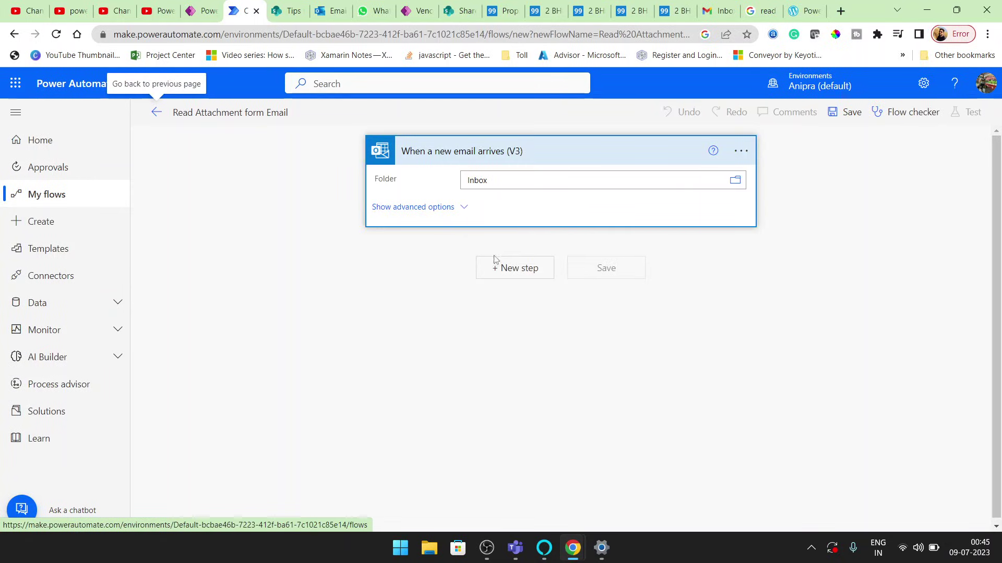
Step: Add a Get Attachment (V2) action after the email trigger, found by searching 'get att'
left_click(505, 269)
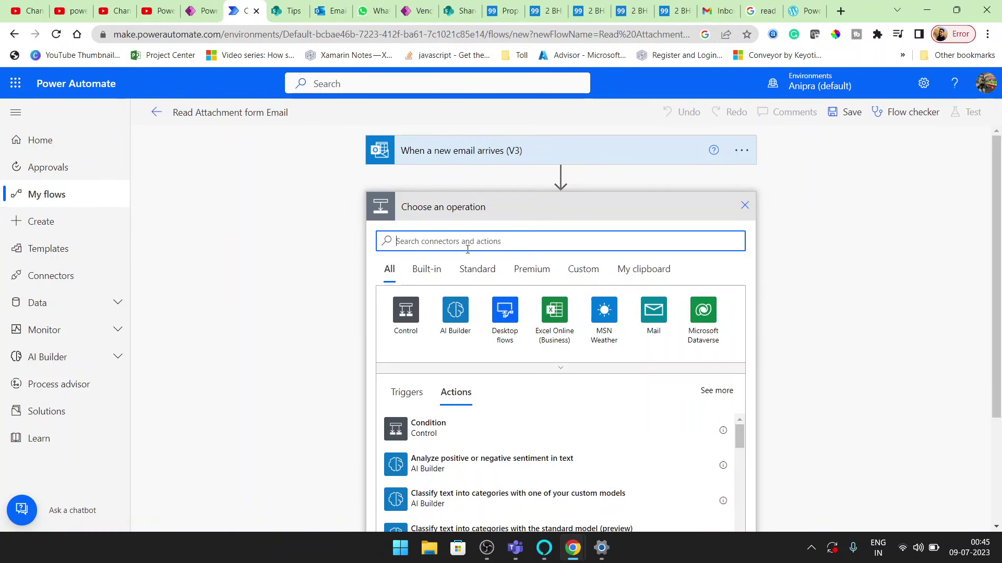
type("get")
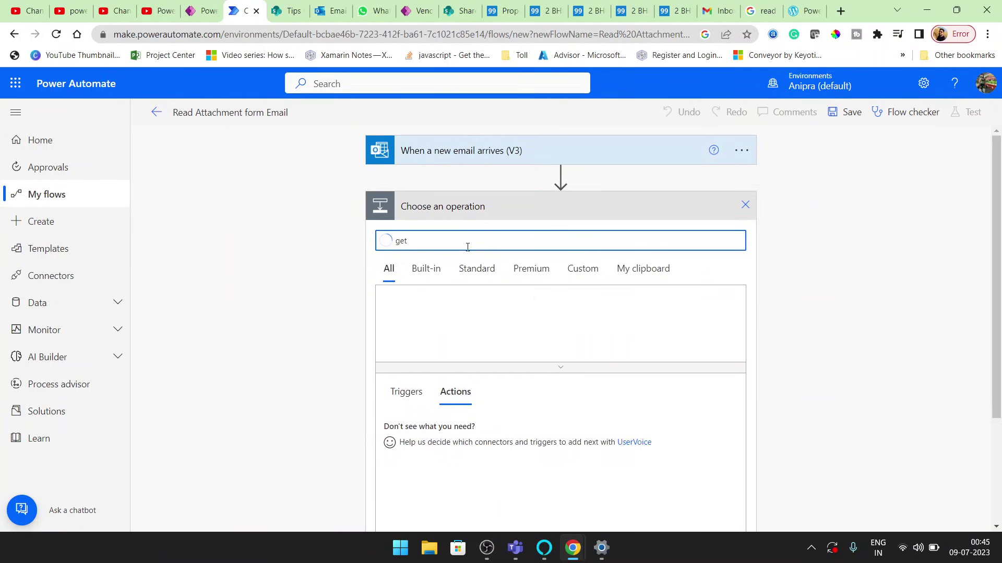
type(" att")
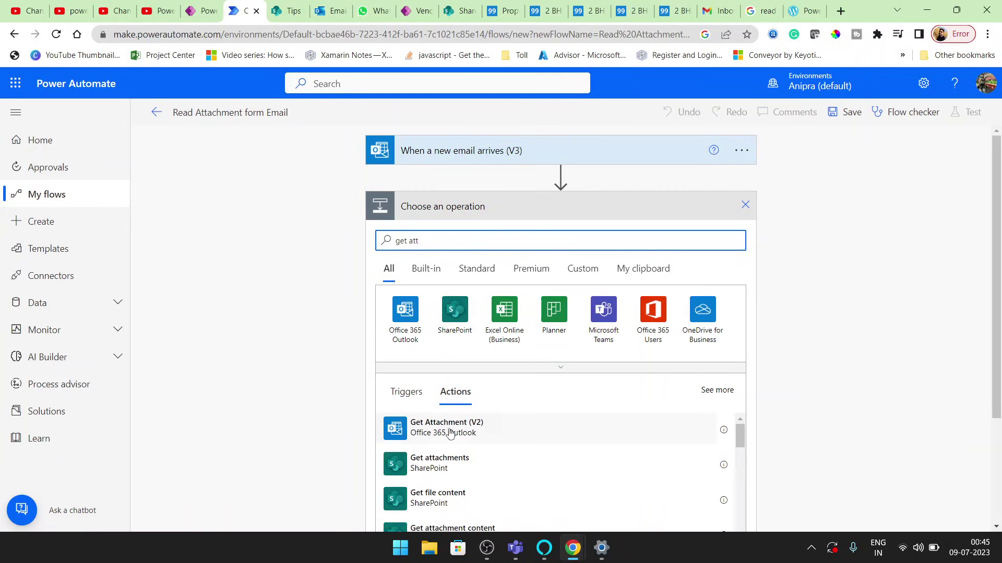
left_click(461, 427)
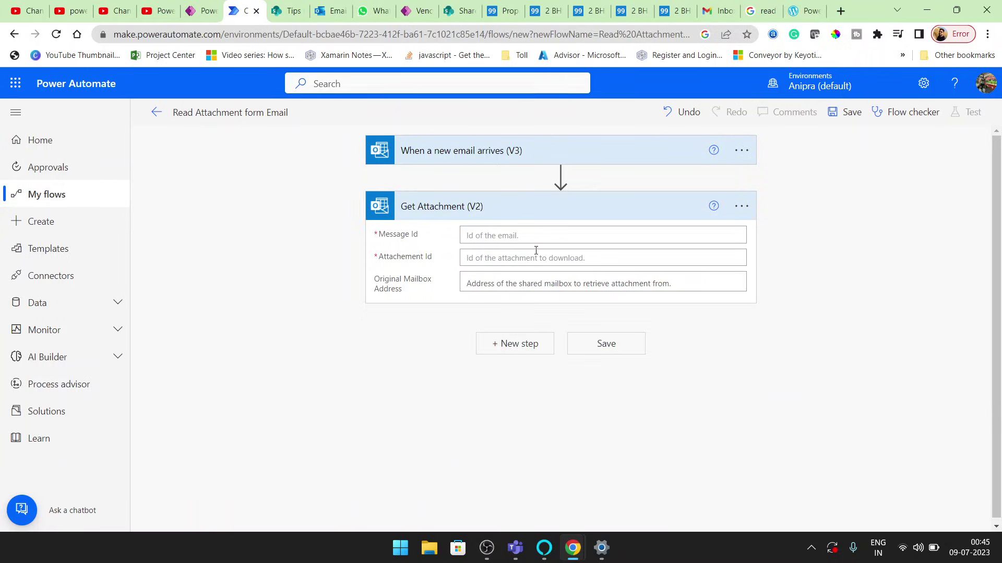
Step: Set the Message Id to the trigger's Message Id and begin choosing the Attachment Id
left_click(552, 236)
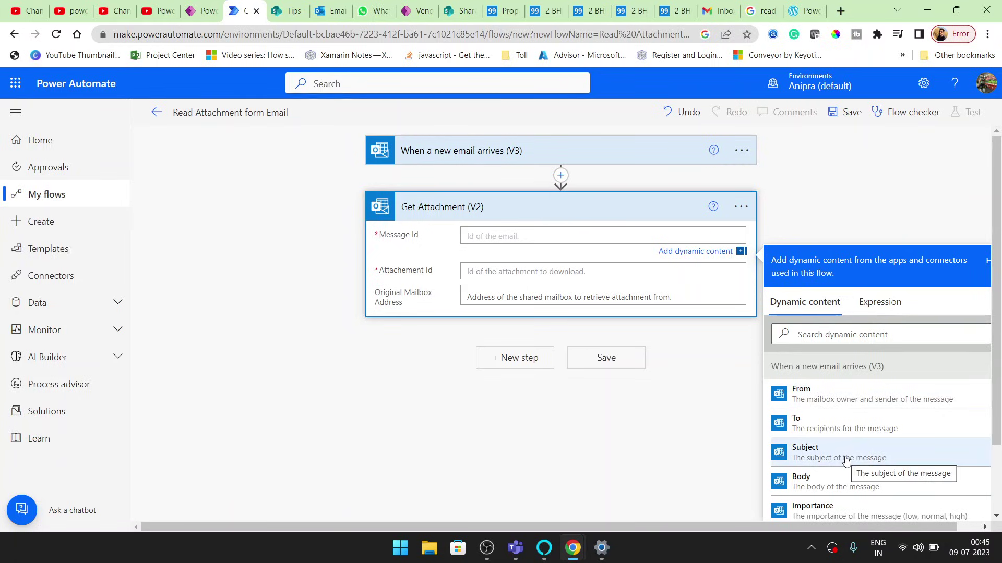
scroll(845, 462, "down", 4)
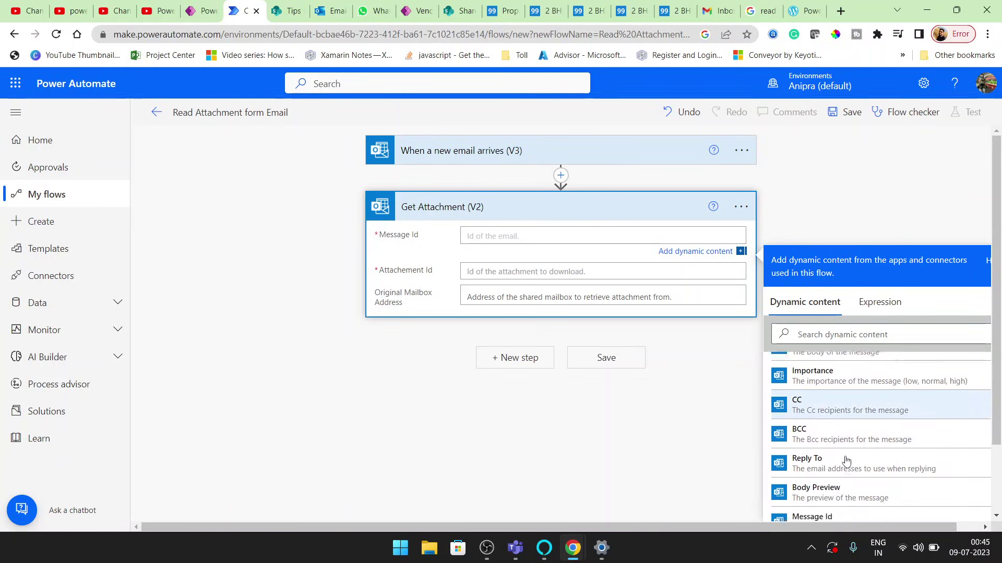
scroll(846, 462, "down", 1)
left_click(845, 459)
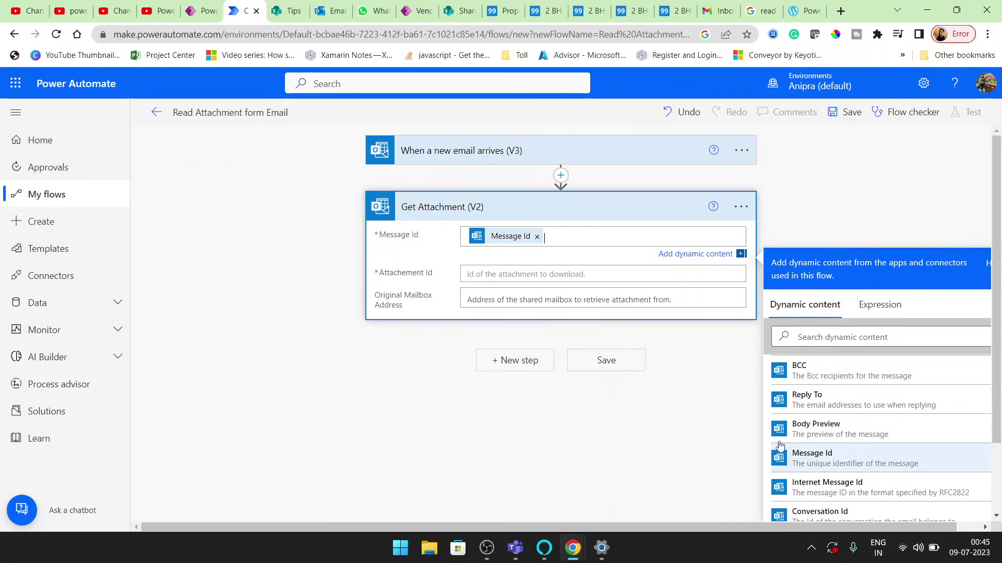
left_click(565, 273)
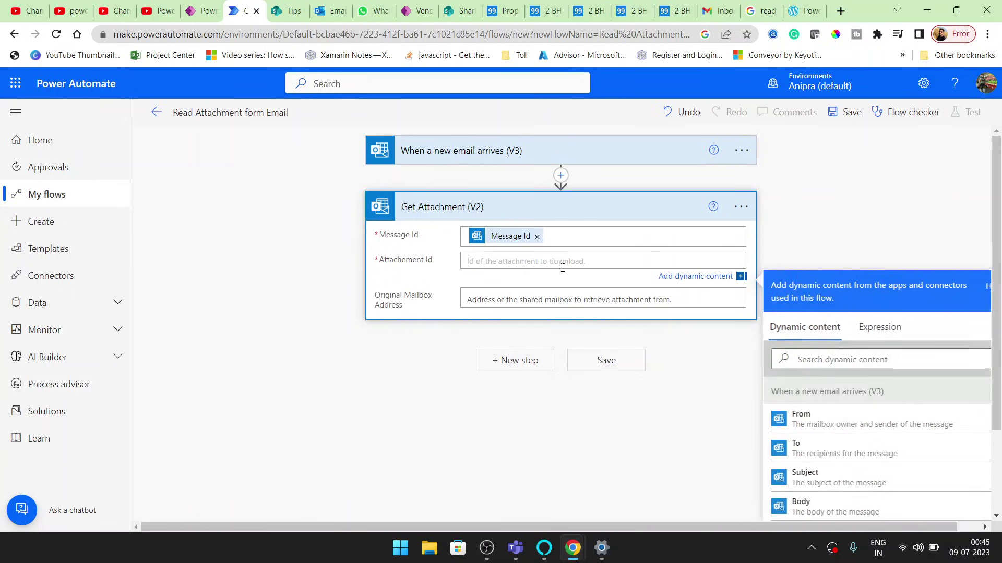
scroll(830, 456, "down", 5)
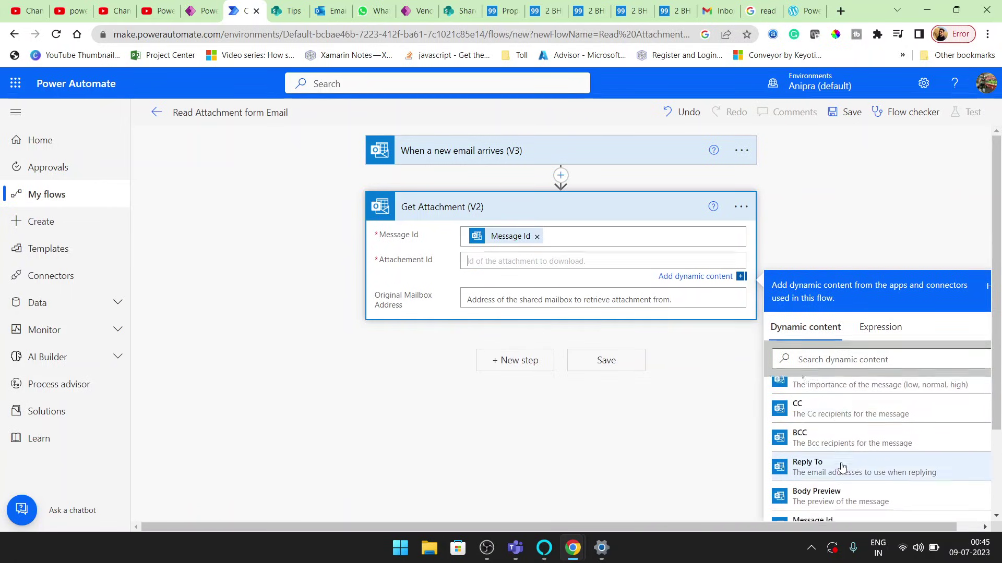
scroll(842, 465, "down", 1)
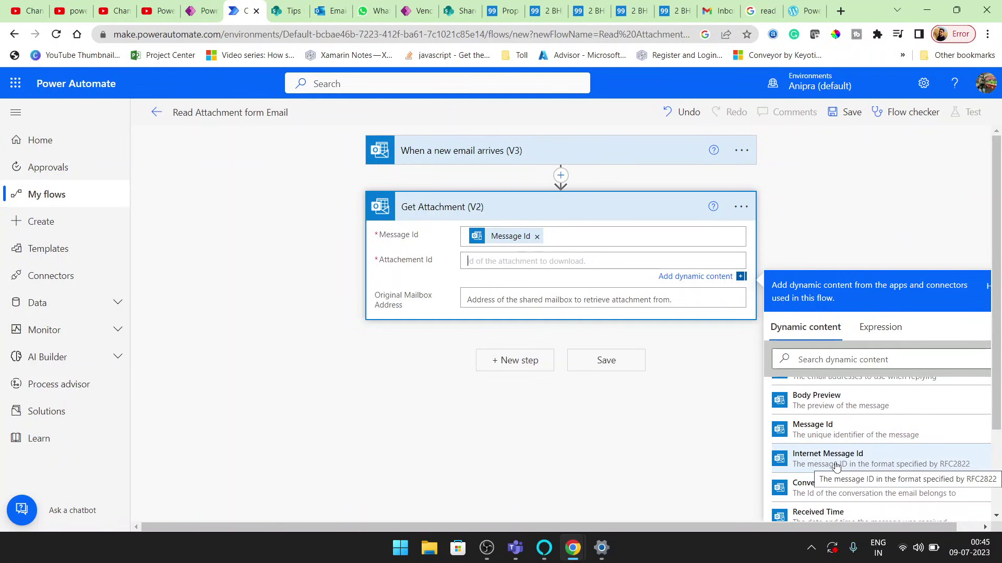
scroll(835, 463, "down", 3)
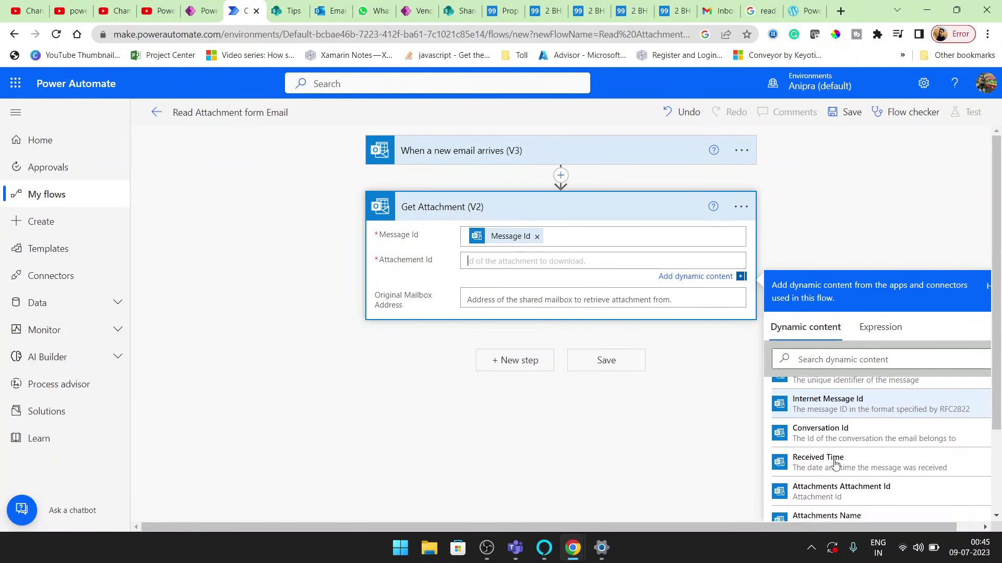
Step: Use the attachment's Id, then add a SharePoint Create file action inside the loop
left_click(835, 464)
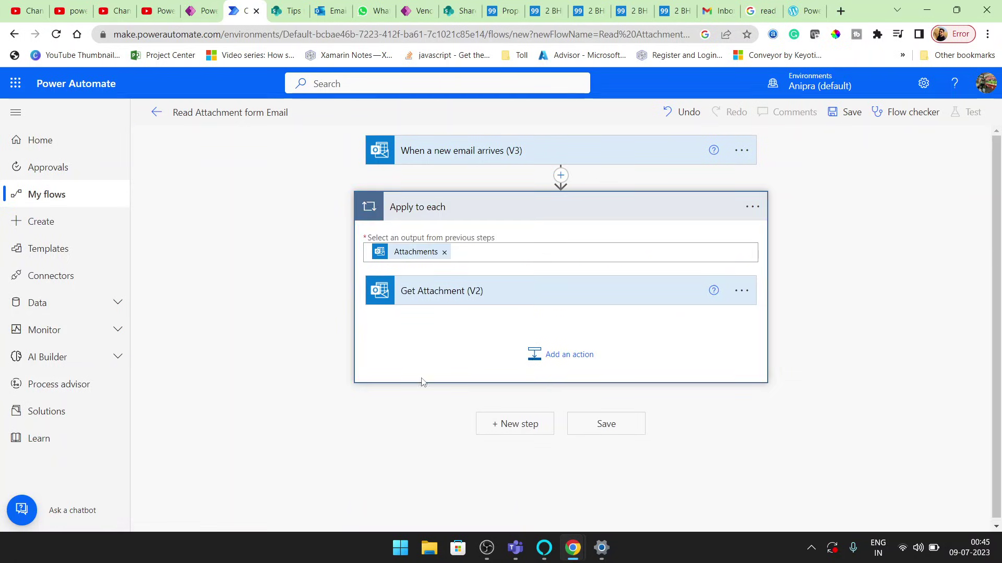
left_click(552, 363)
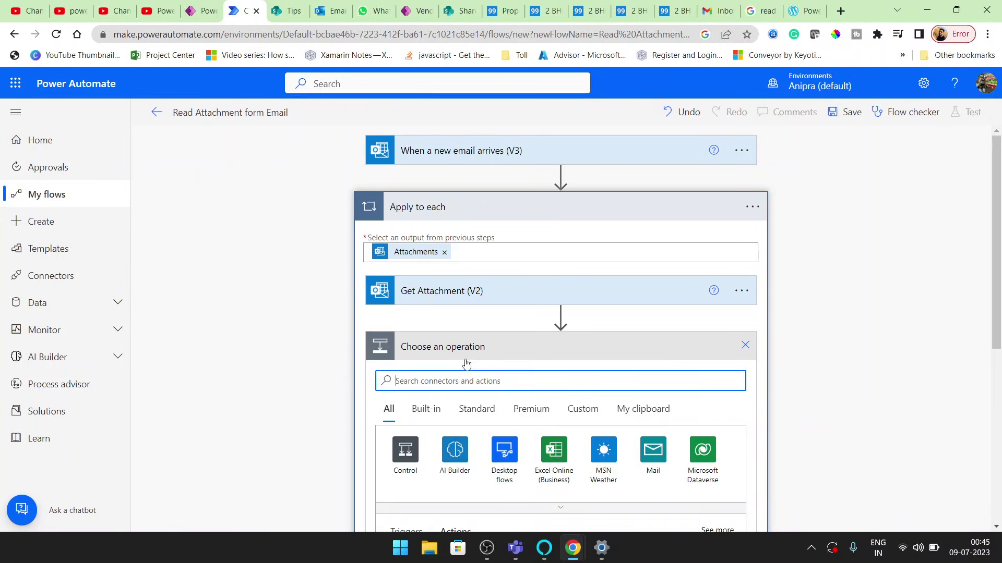
type("create file")
scroll(467, 381, "down", 2)
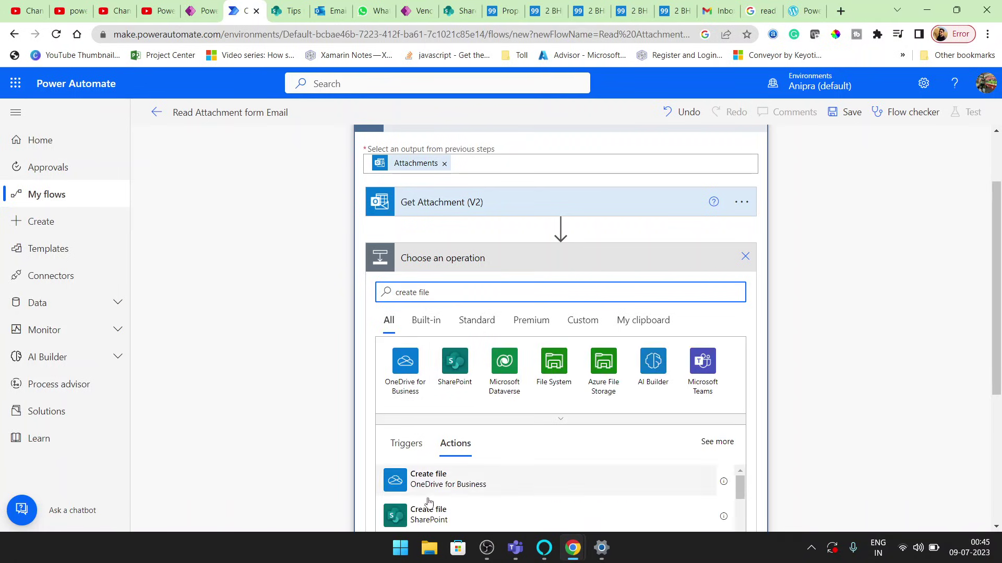
left_click(427, 512)
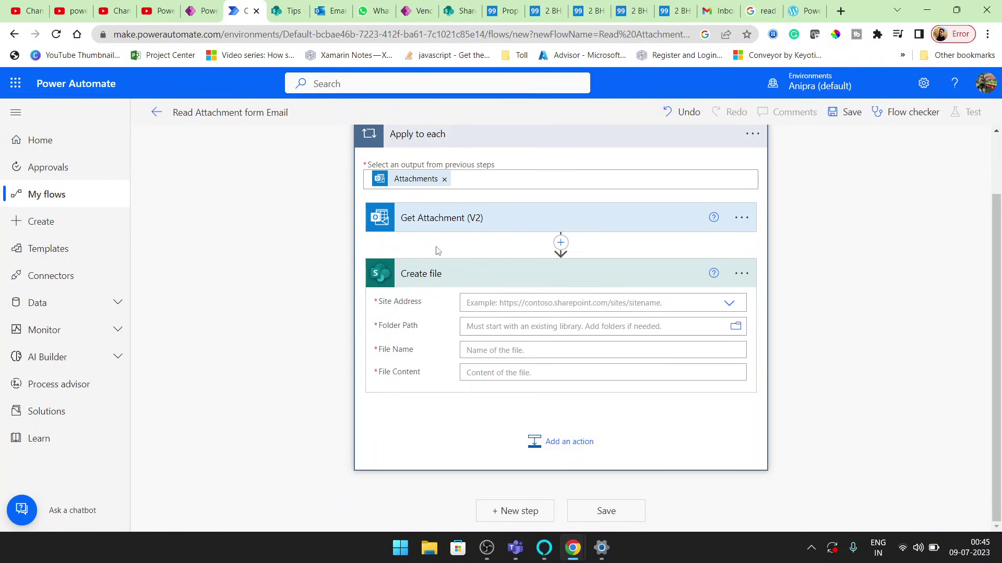
Step: Point Create file at the team site with Folder Path /UploadDoc
scroll(441, 250, "up", 2)
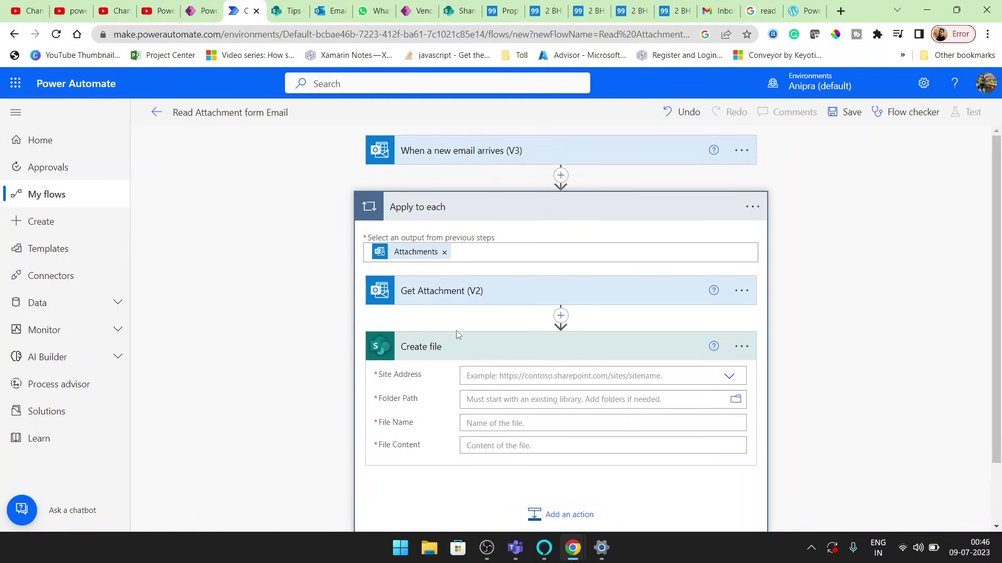
scroll(456, 331, "down", 2)
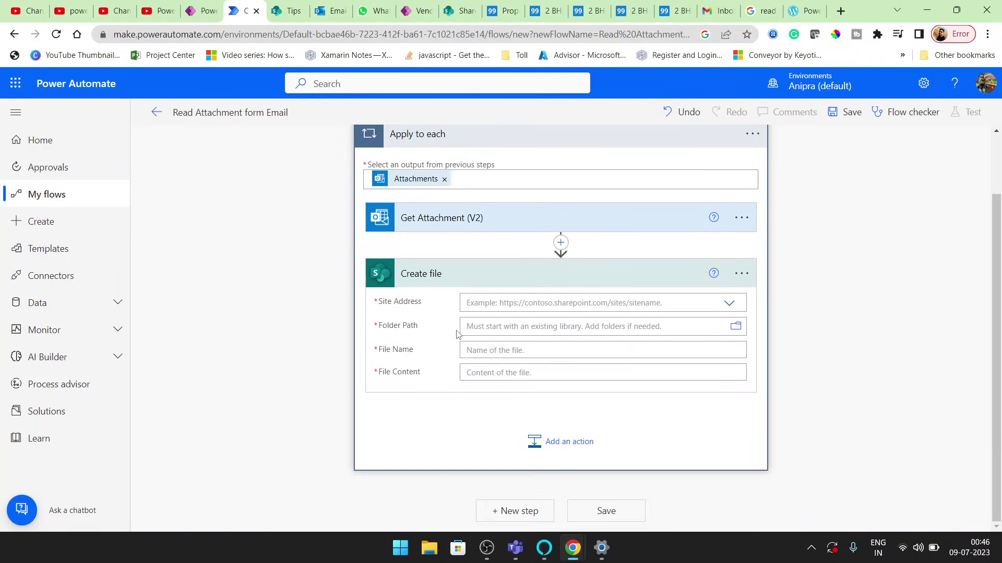
left_click(729, 303)
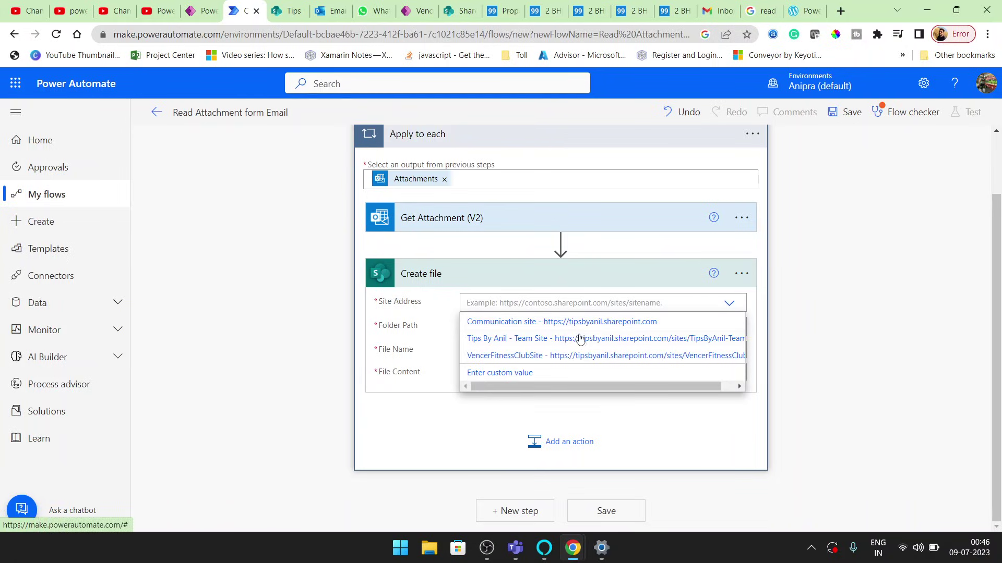
left_click(578, 339)
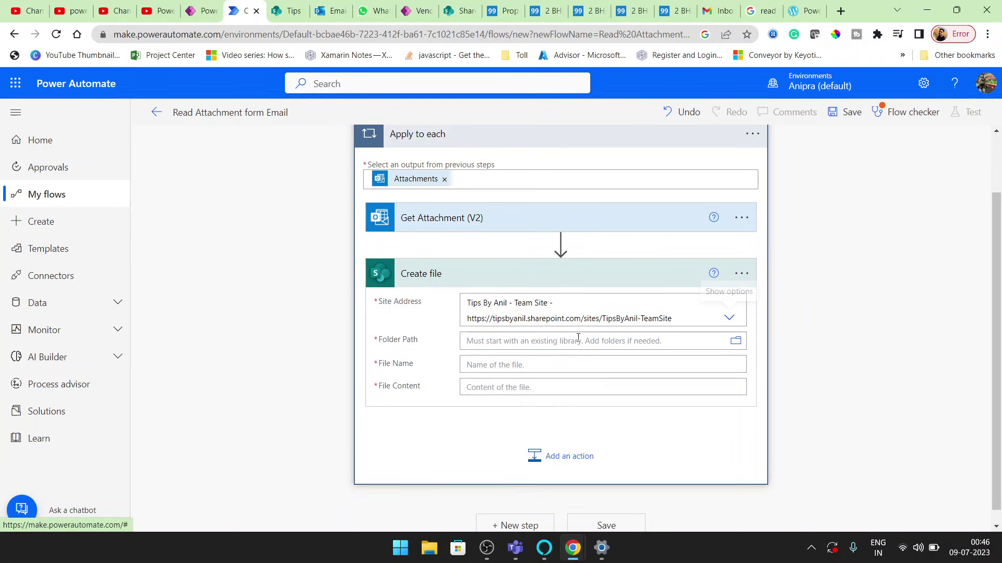
left_click(733, 343)
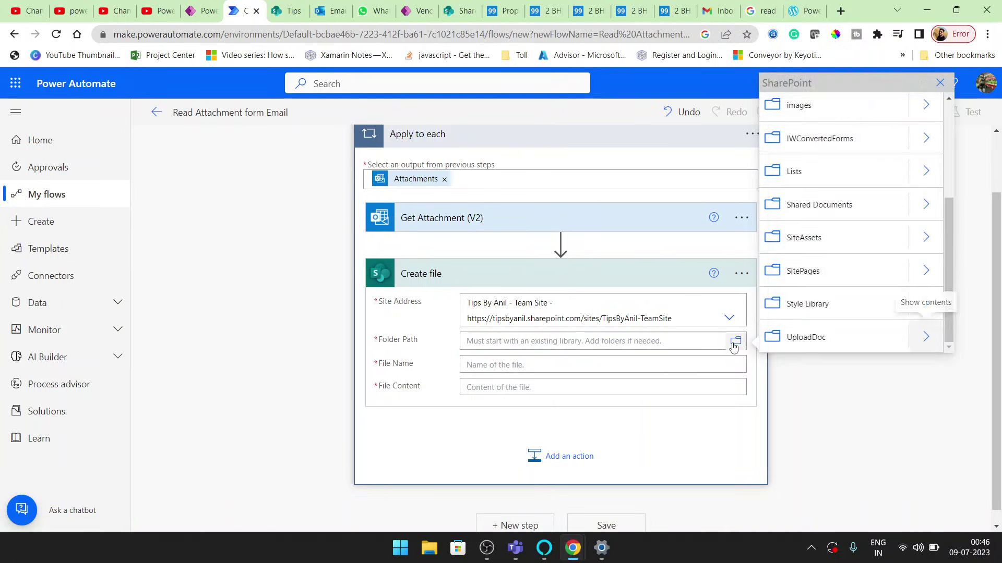
left_click(806, 337)
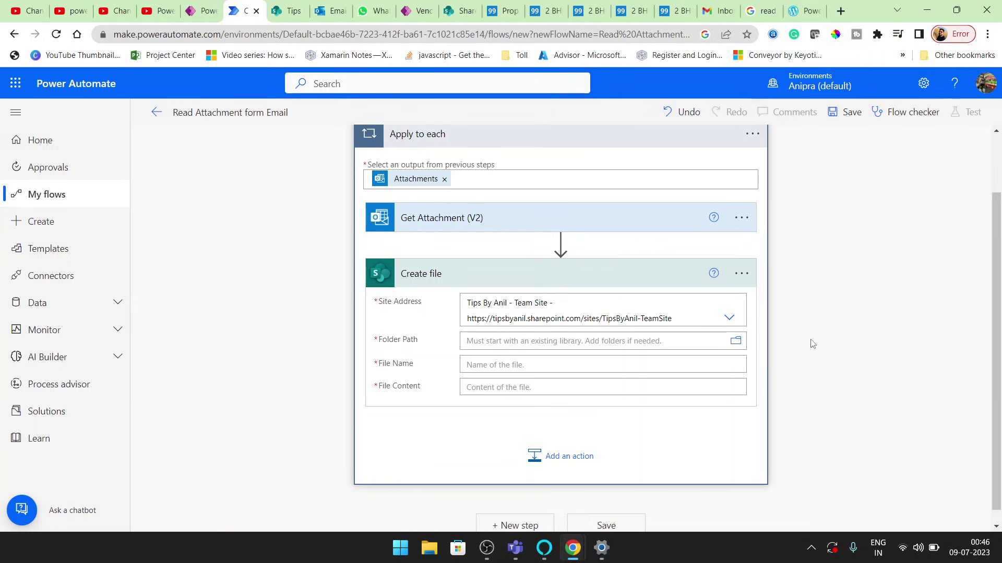
Step: Set File Name to Name and File Content to Content Bytes, then save the flow
left_click(649, 380)
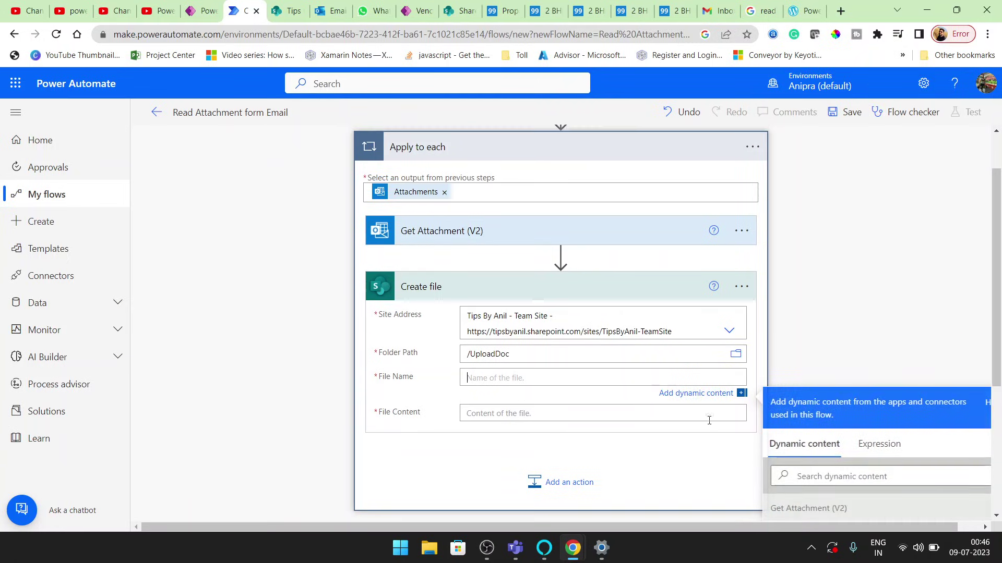
scroll(711, 424, "down", 2)
left_click(803, 437)
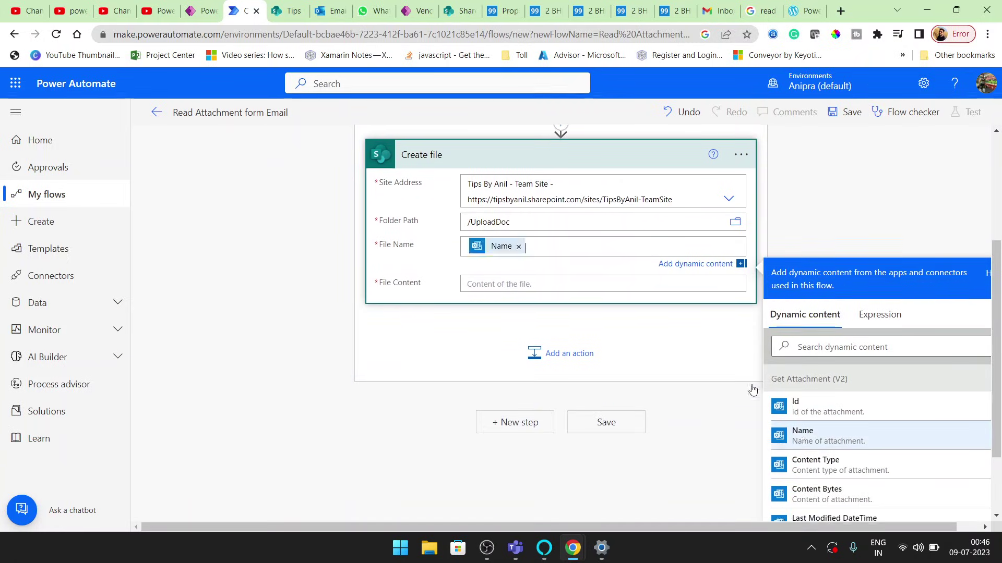
left_click(658, 285)
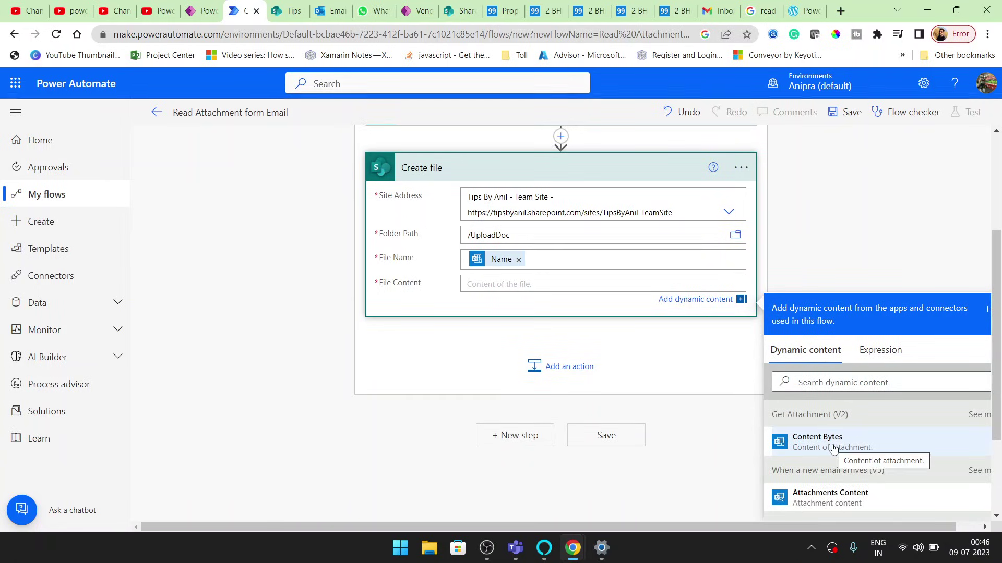
left_click(834, 448)
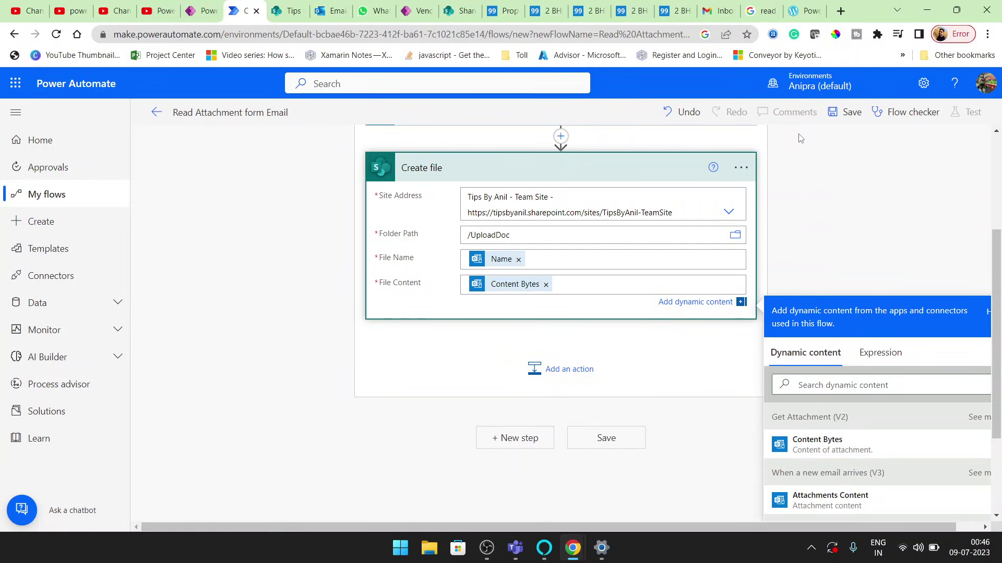
left_click(847, 113)
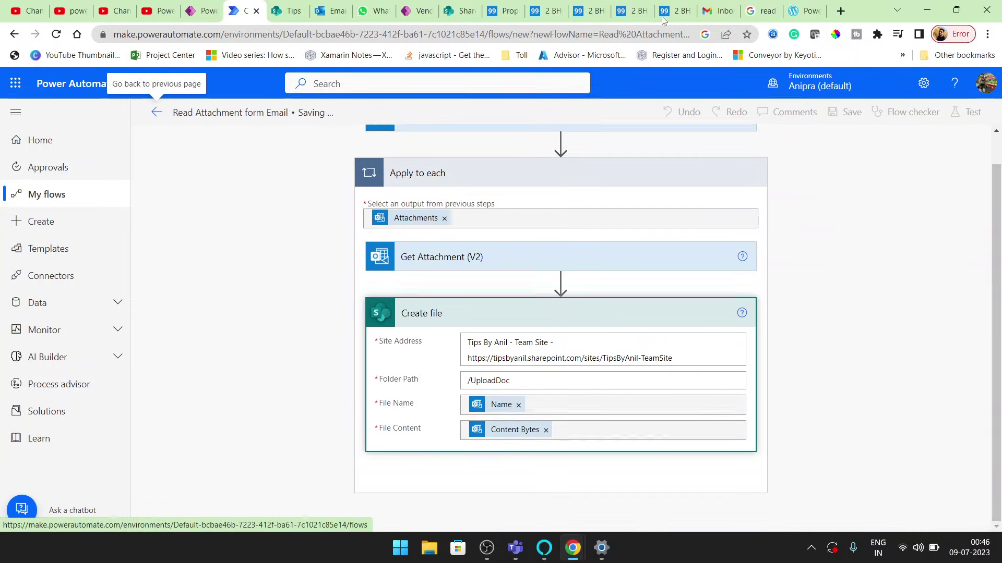
Step: Start a new Gmail message to the flow's Outlook address and attach IMG_6926 (1).PNG
left_click(711, 5)
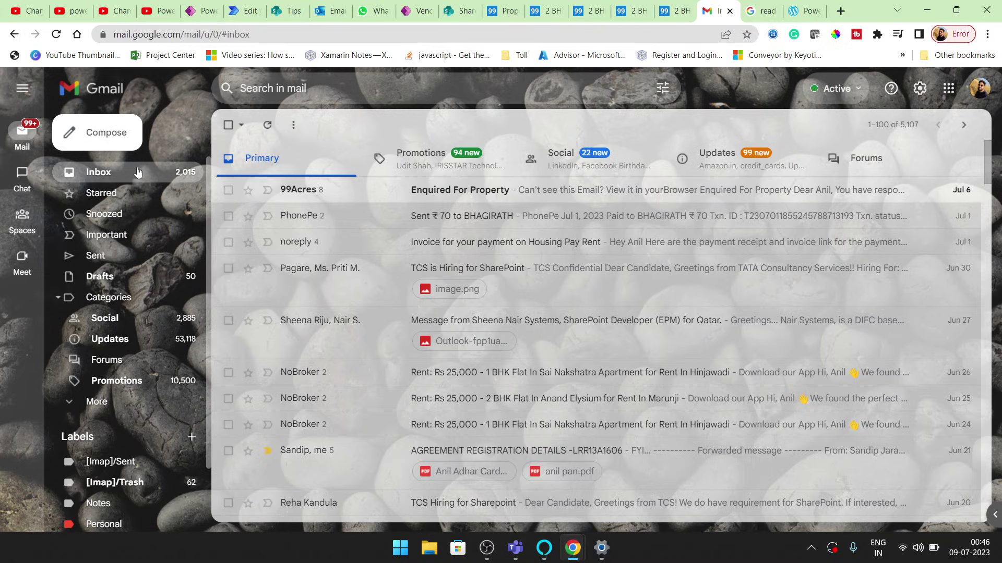
left_click(108, 136)
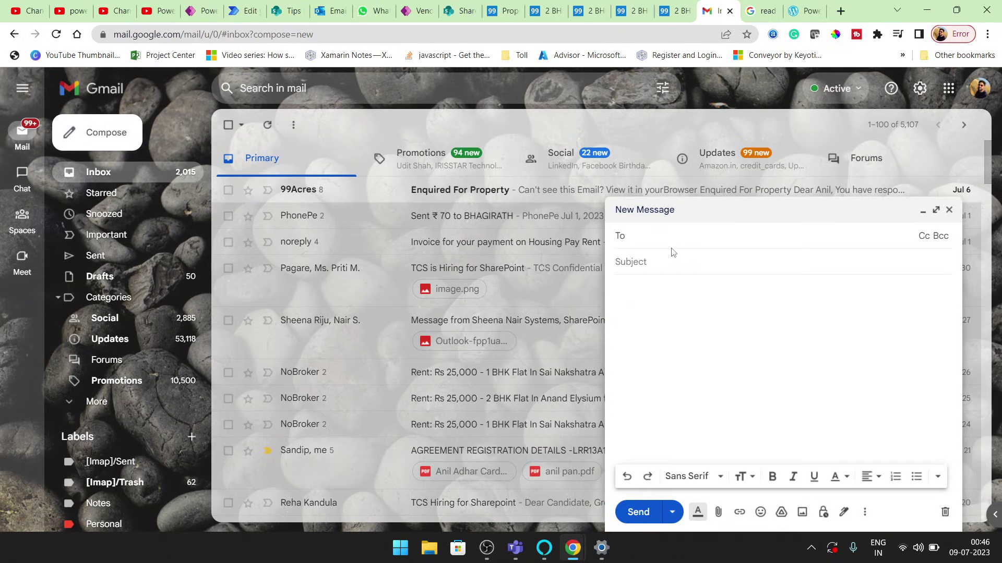
key("ctrl+v")
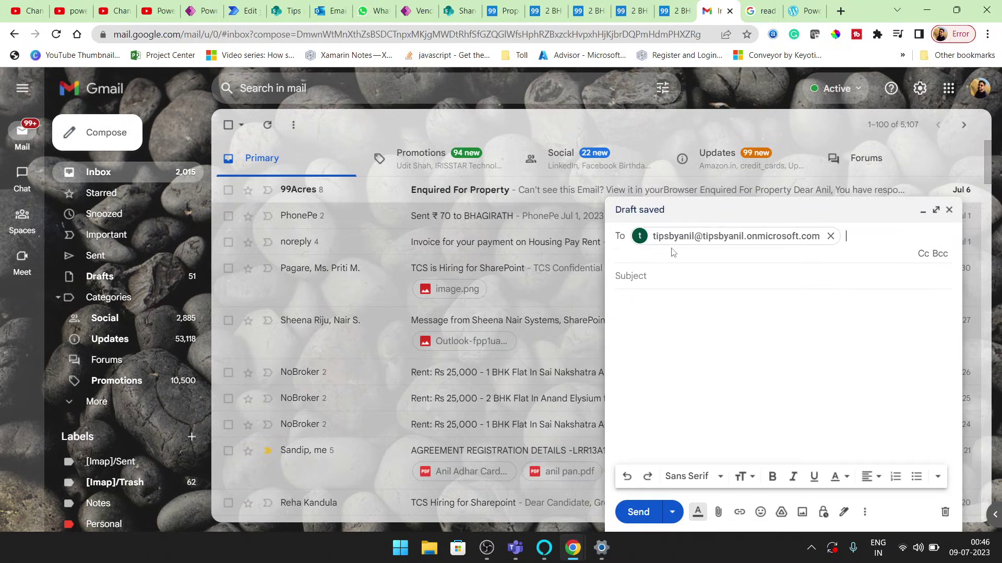
left_click(716, 512)
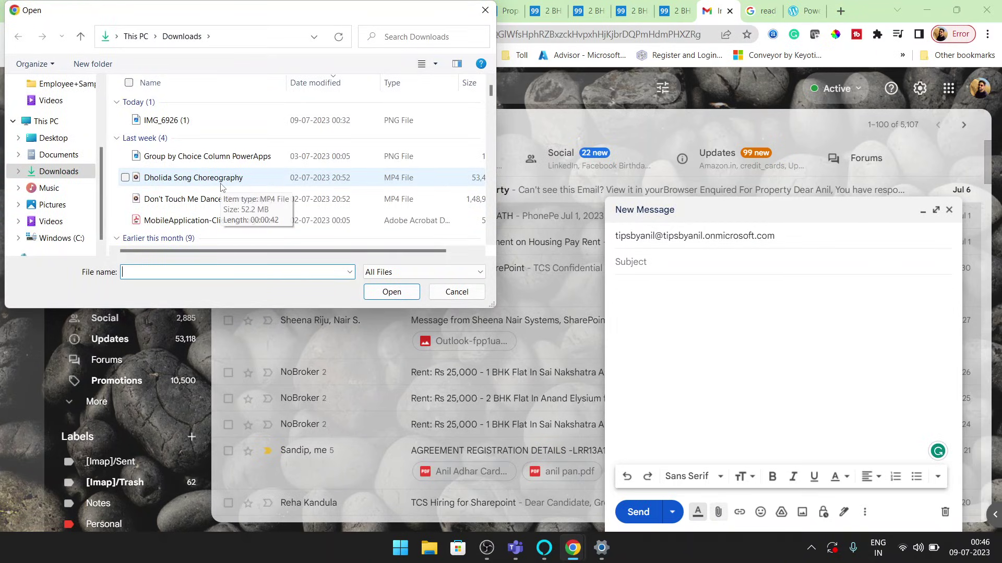
double_click(207, 123)
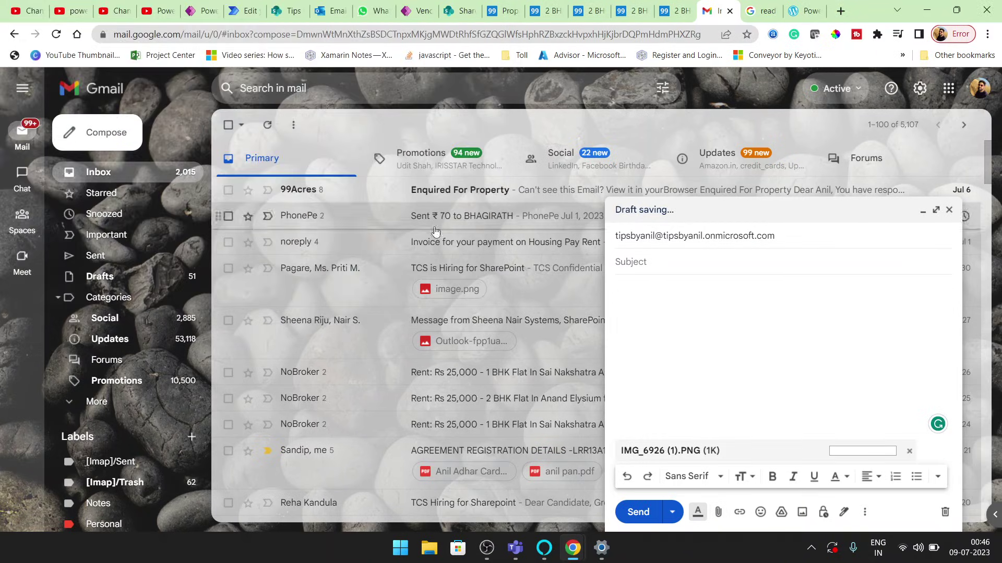
Step: Cancel the second file picker and remove the IMG_6926 (1).PNG attachment
left_click(720, 512)
scroll(344, 207, "down", 2)
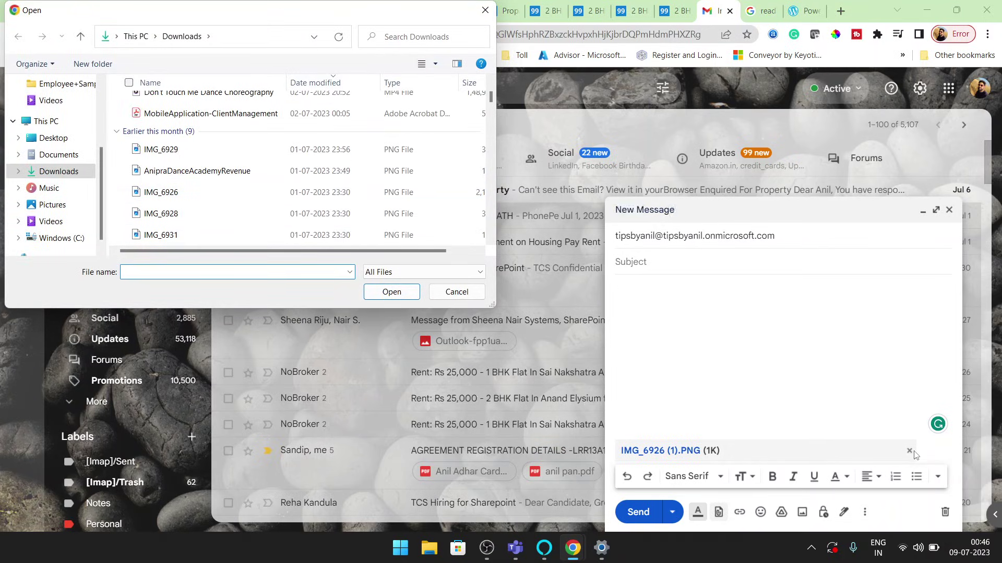
left_click(452, 295)
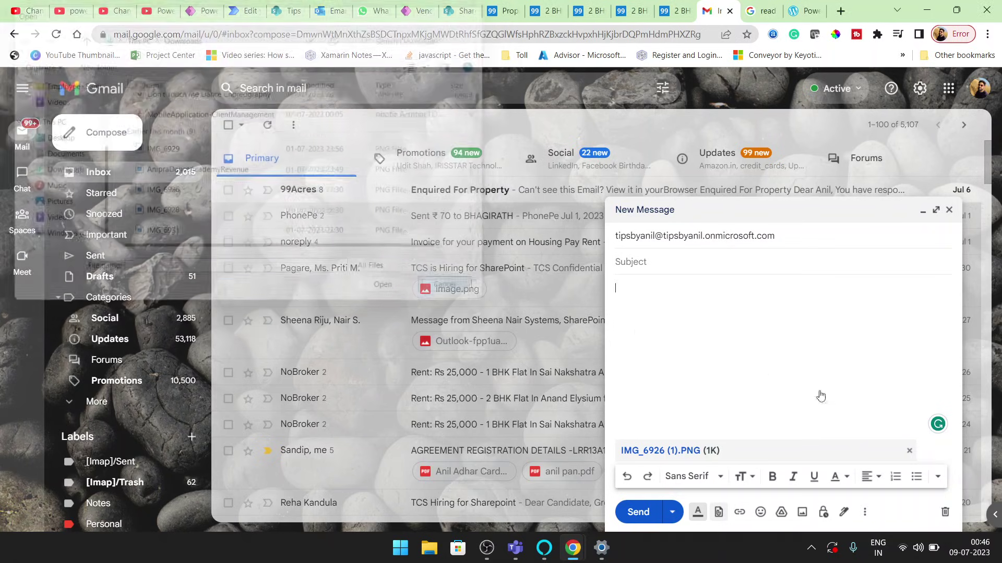
left_click(910, 451)
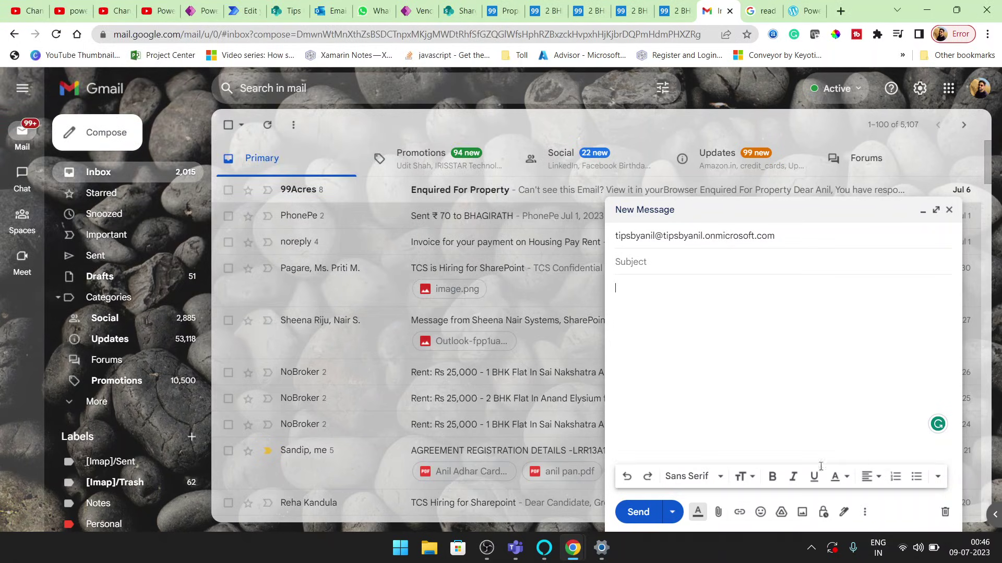
Step: Attach IMG_6927.PNG instead and send the 'test' email
left_click(721, 513)
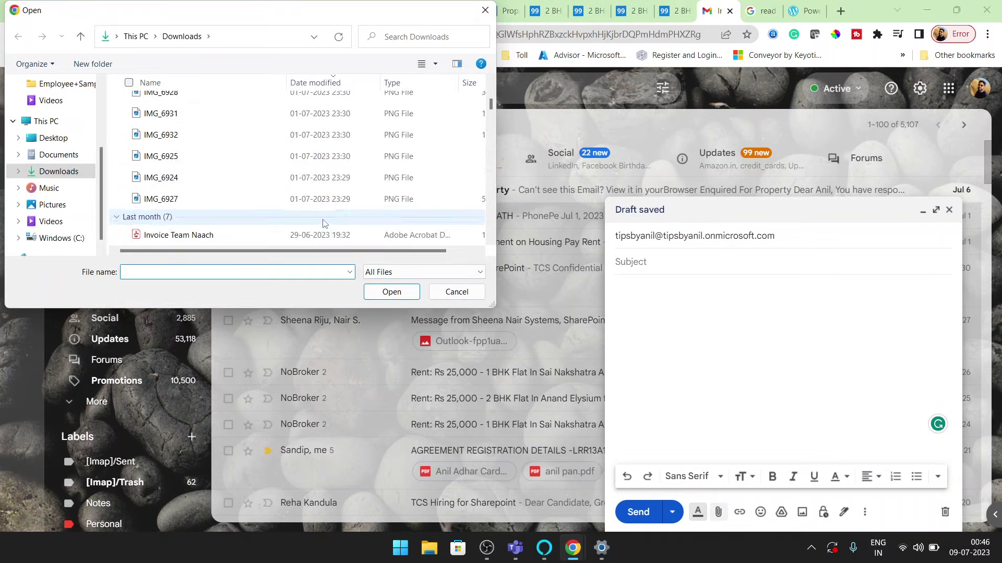
scroll(303, 227, "down", 1)
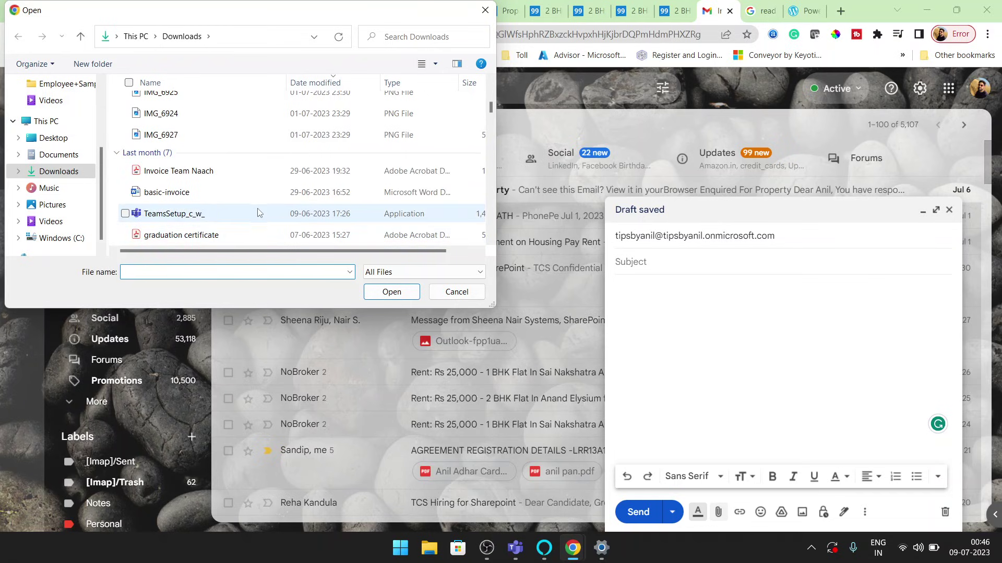
double_click(251, 132)
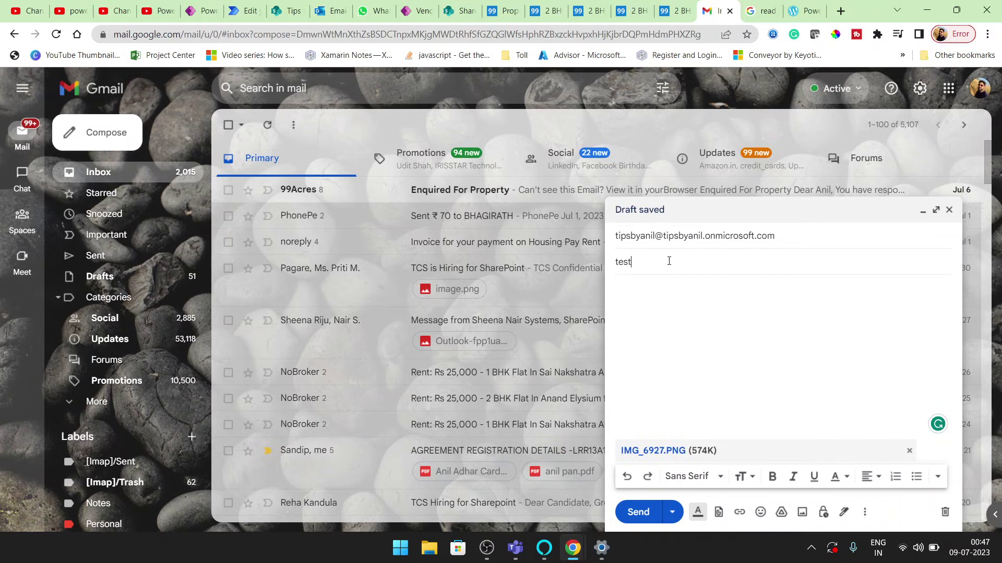
left_click(637, 512)
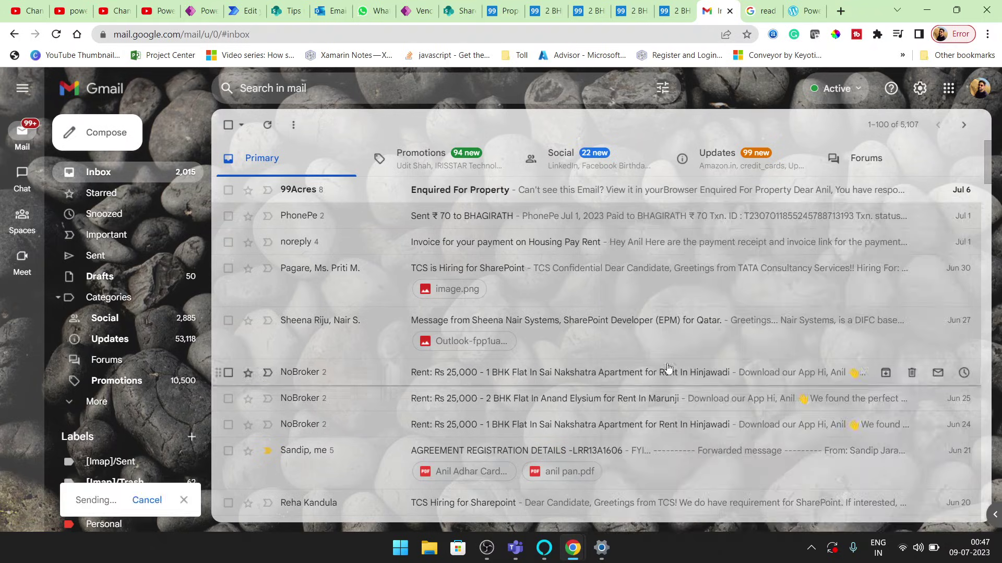
Step: Check Outlook's Inbox and Sent Items for the test email, ending in the Inbox
left_click(246, 10)
left_click(320, 5)
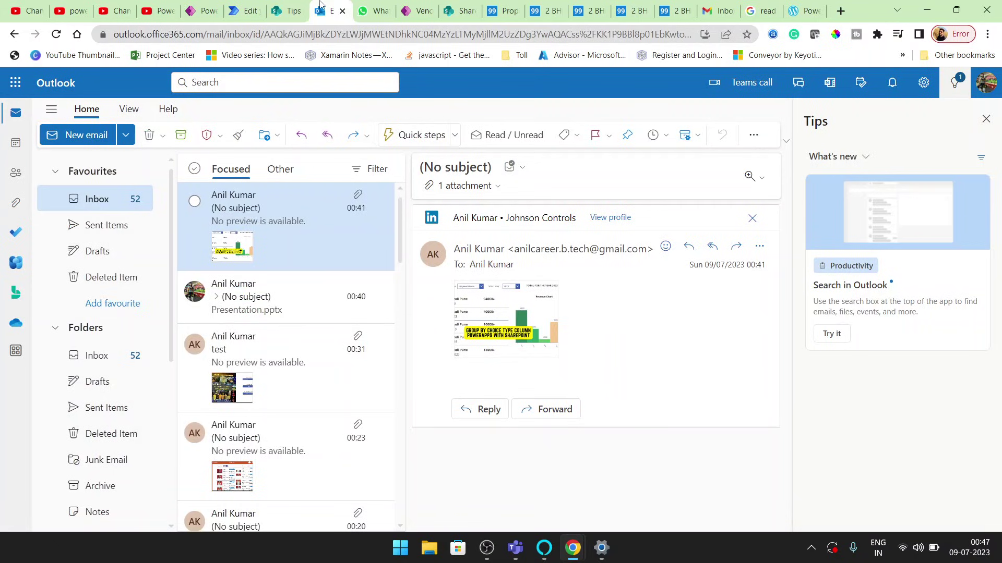
left_click(124, 201)
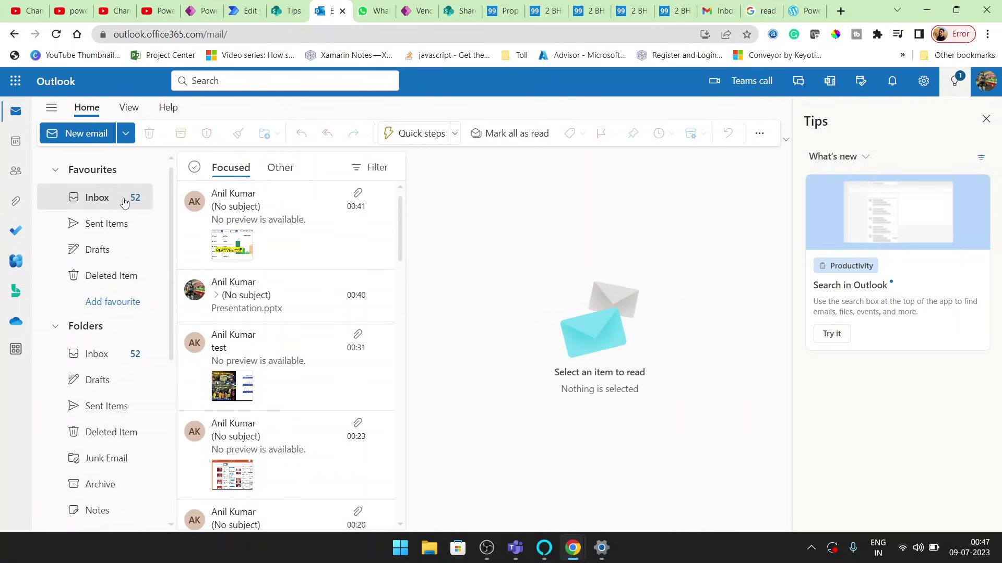
left_click(124, 215)
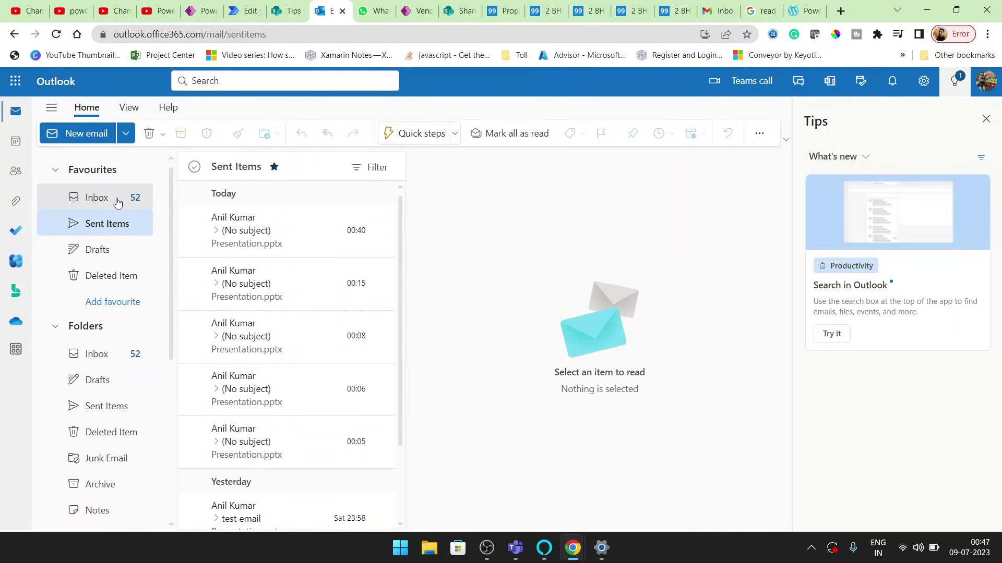
left_click(118, 202)
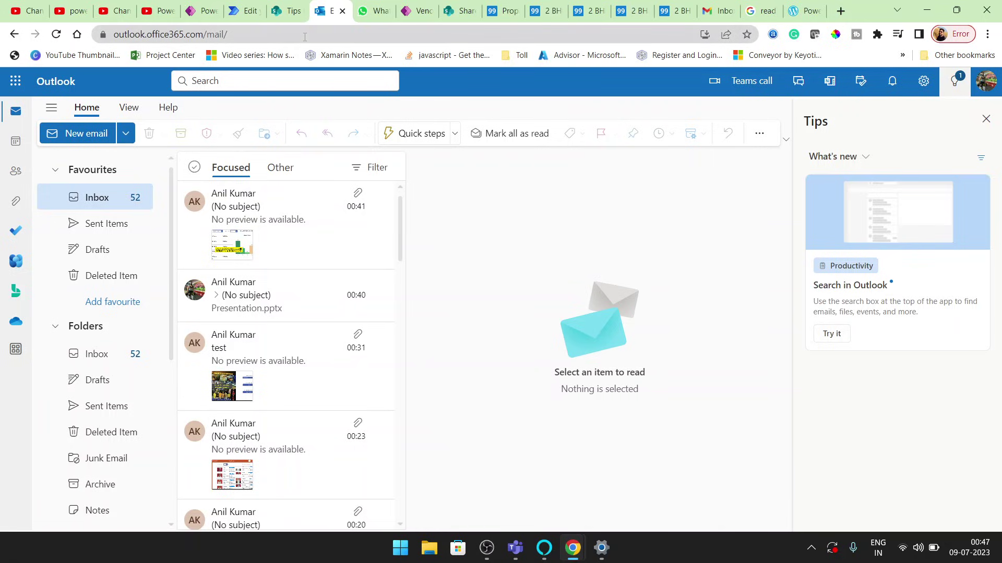
Step: Open the Read Attachment form Email flow from My flows and refresh its still-empty run history
left_click(246, 11)
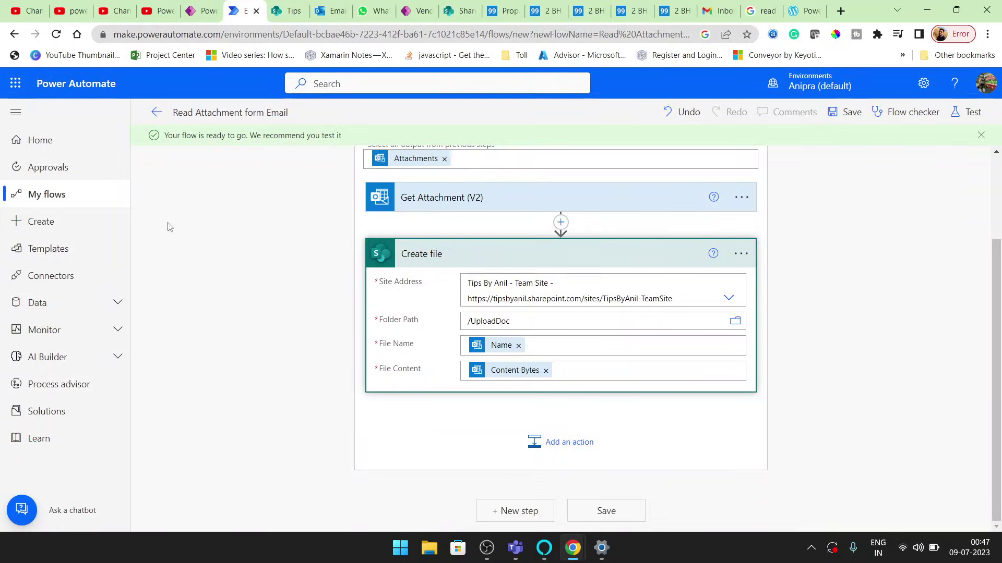
left_click(82, 205)
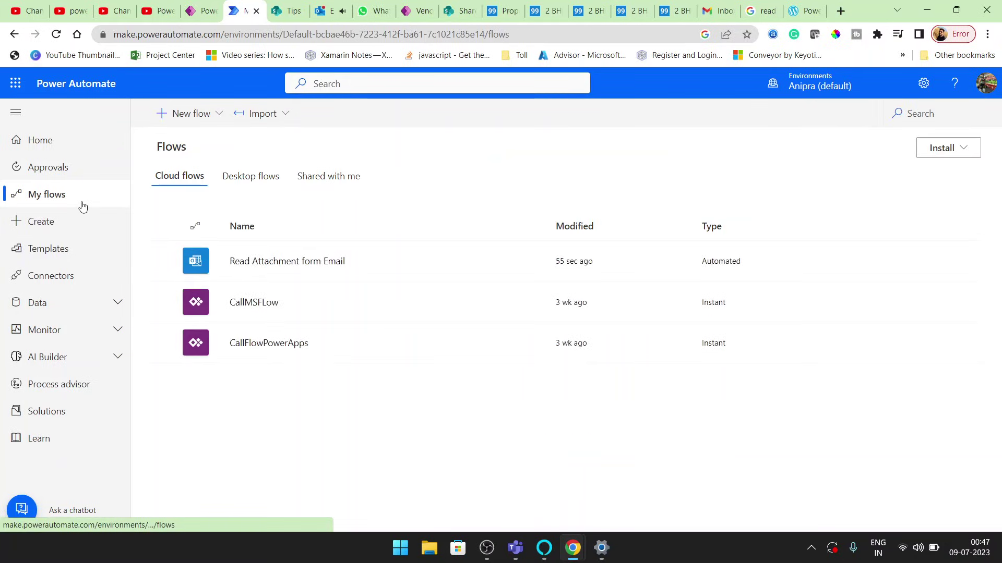
left_click(309, 270)
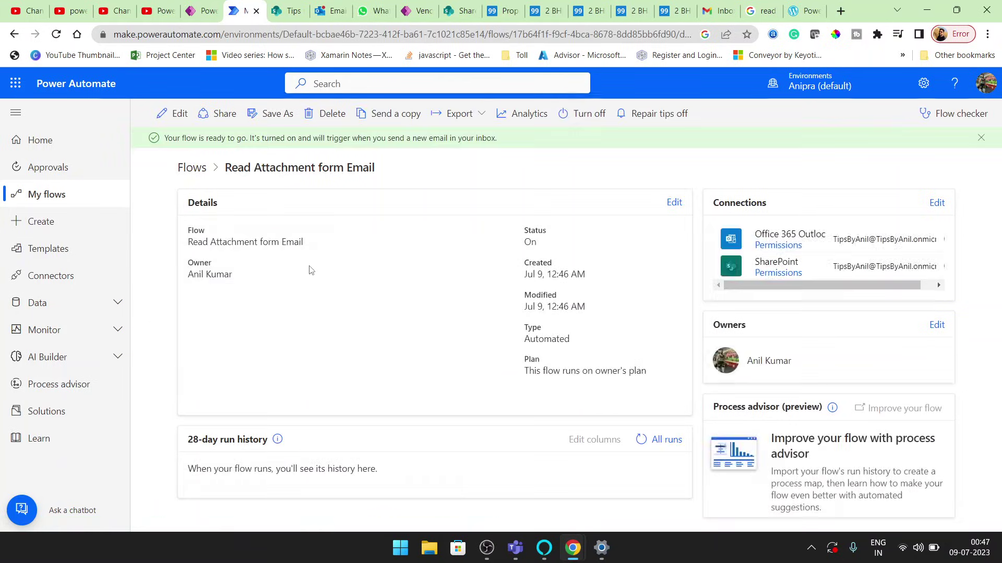
left_click(640, 441)
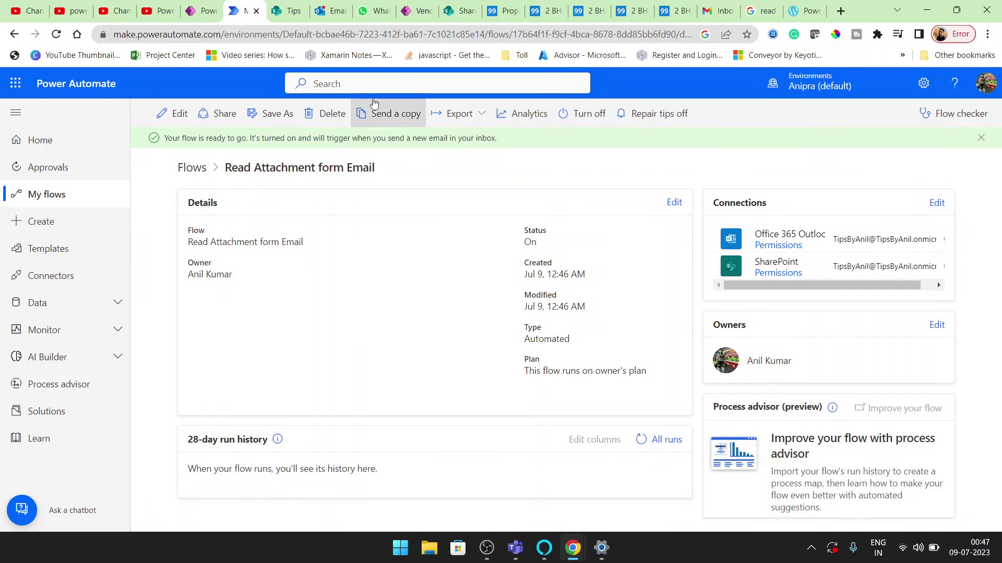
left_click(329, 5)
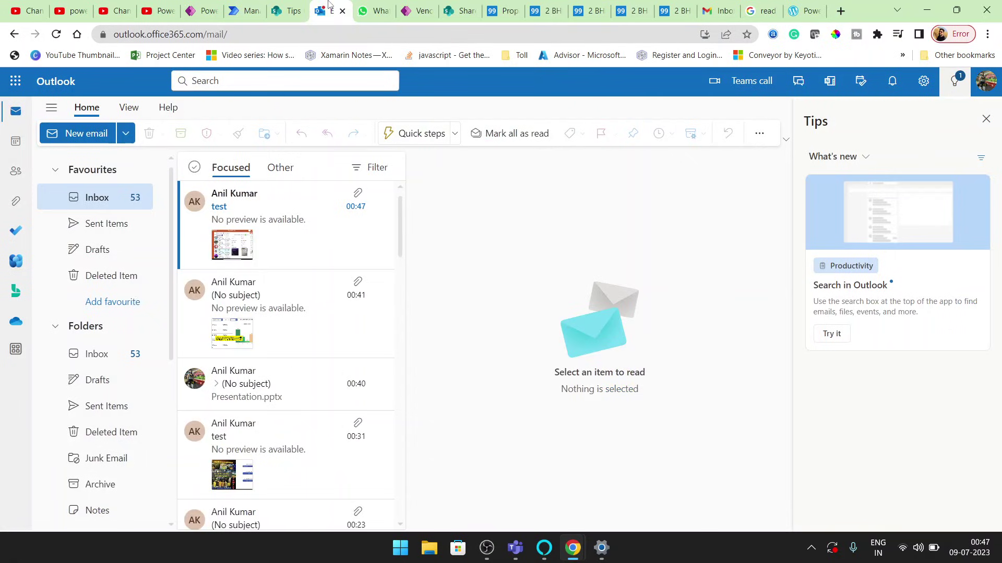
Step: Open the 'test' email in Outlook and preview its IMG_6927.PNG attachment full size
left_click(281, 202)
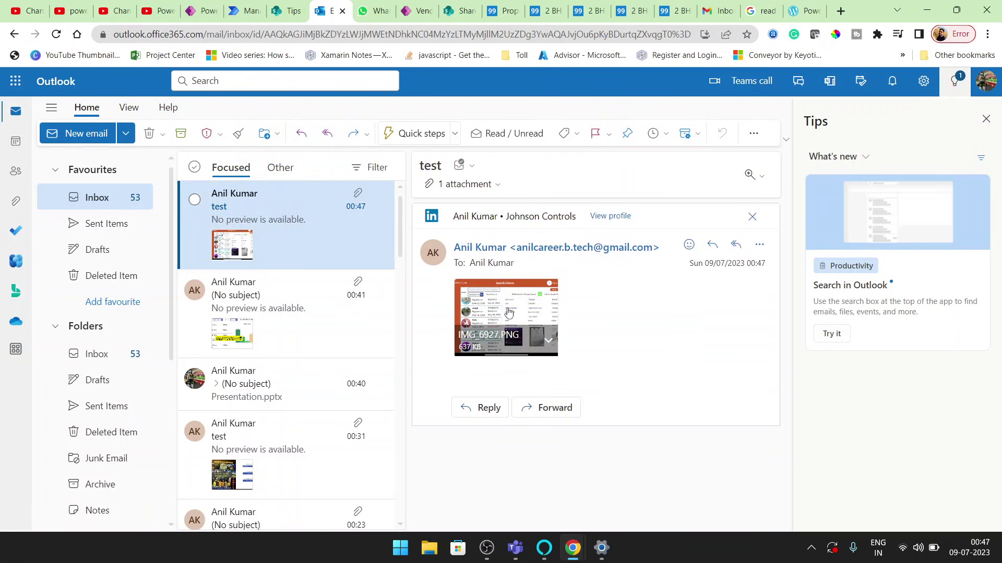
left_click(524, 312)
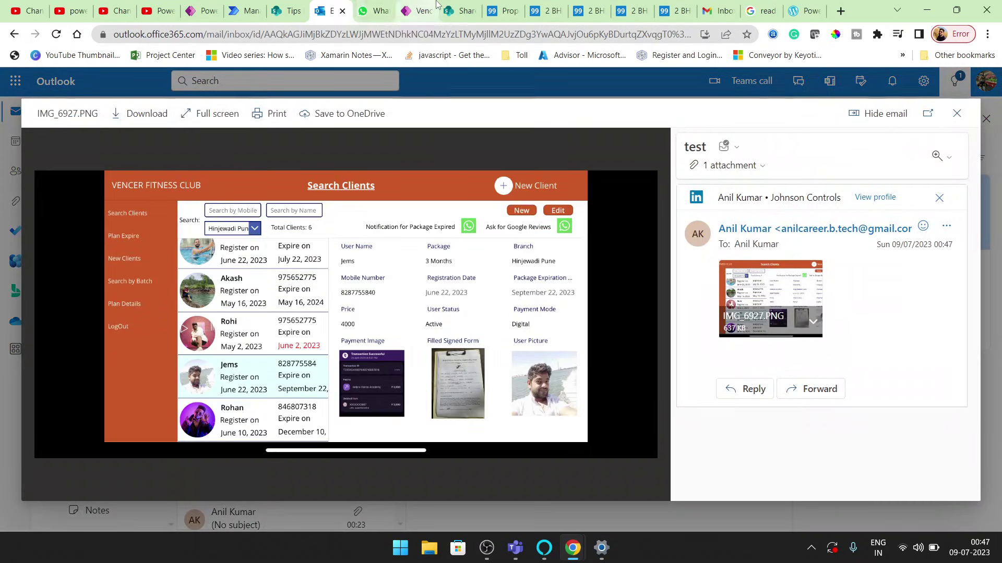
left_click(461, 11)
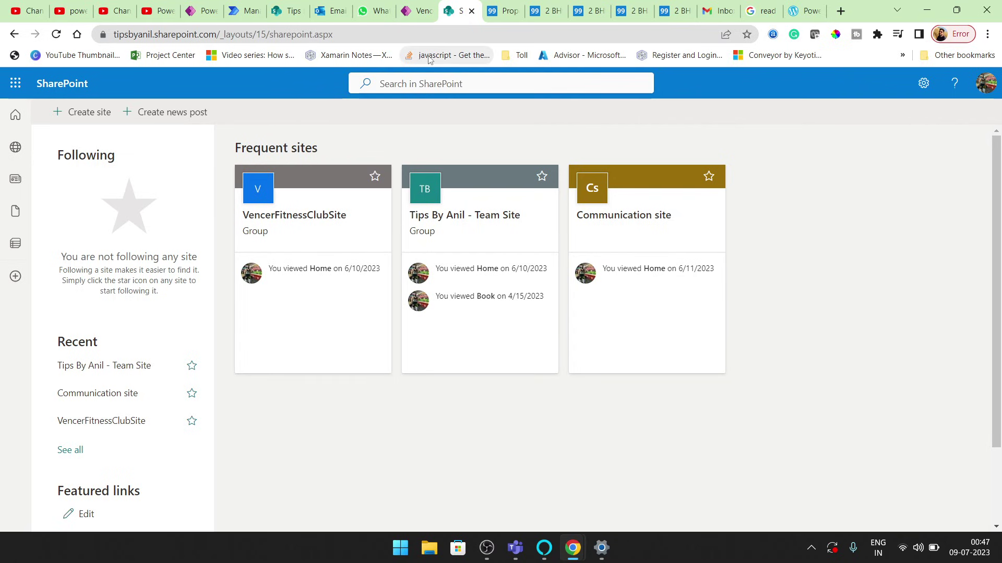
Step: Reload the UploadDoc library page on the Tips By Anil site to check for IMG_6927.PNG
left_click(287, 10)
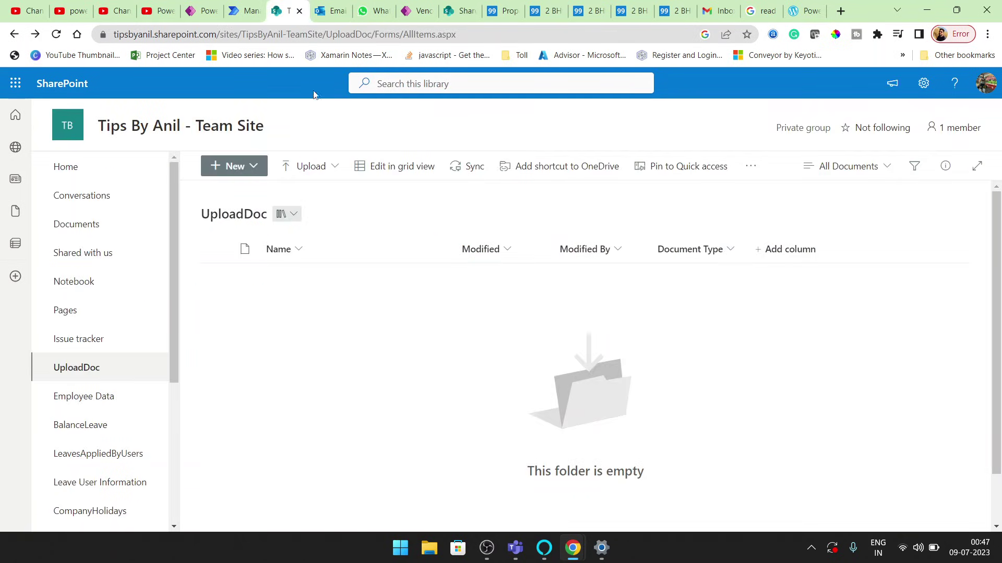
left_click(325, 34)
key("Return")
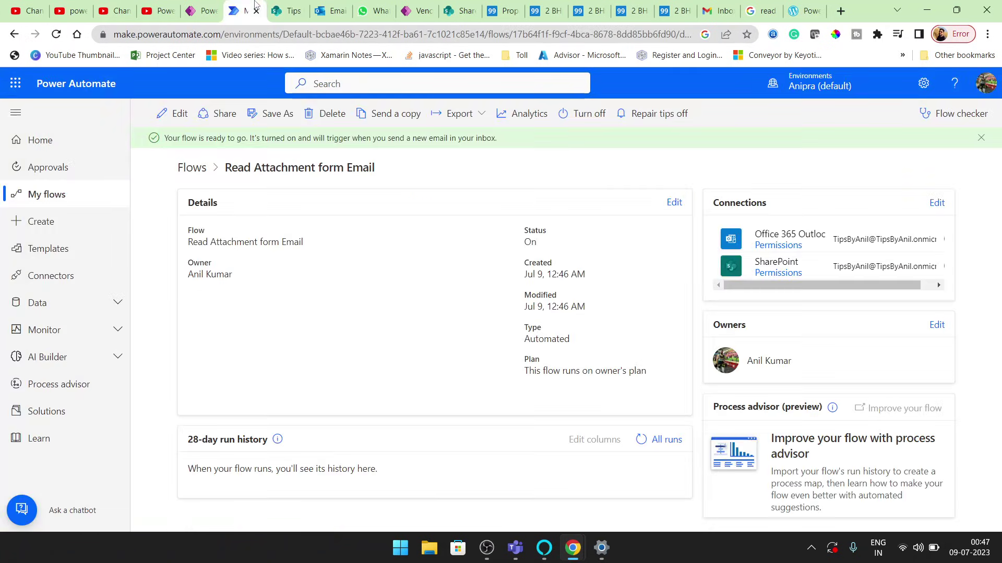
Step: Refresh the run history, open the succeeded Jul 9, 12:47 AM run, and return to UploadDoc
left_click(639, 442)
scroll(503, 458, "down", 1)
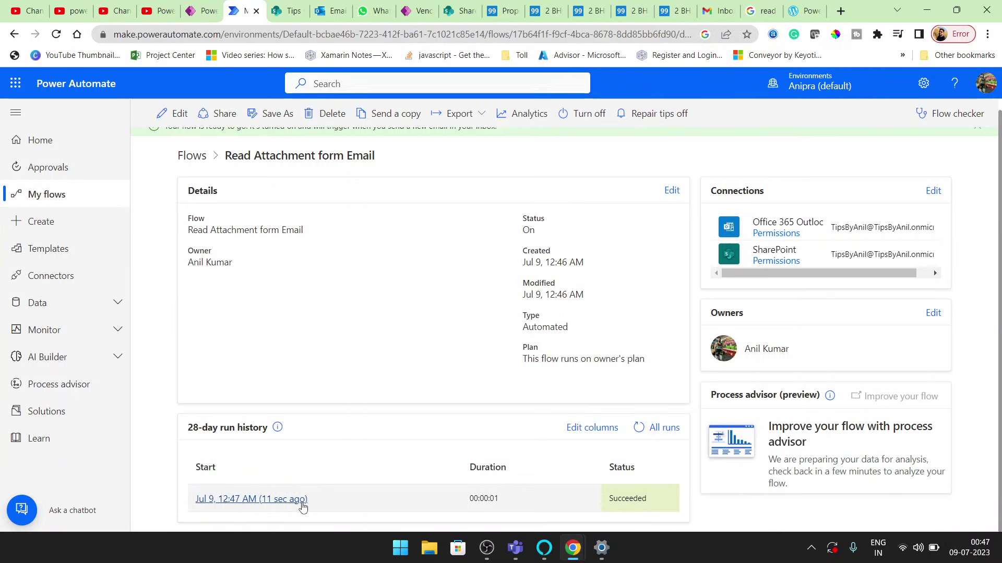
left_click(303, 501)
left_click(295, 5)
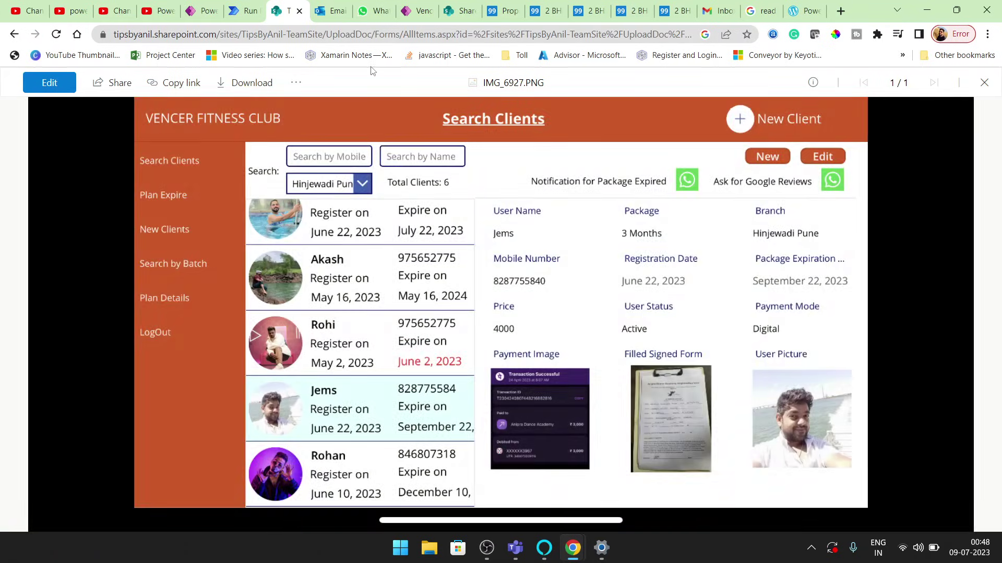
left_click(337, 7)
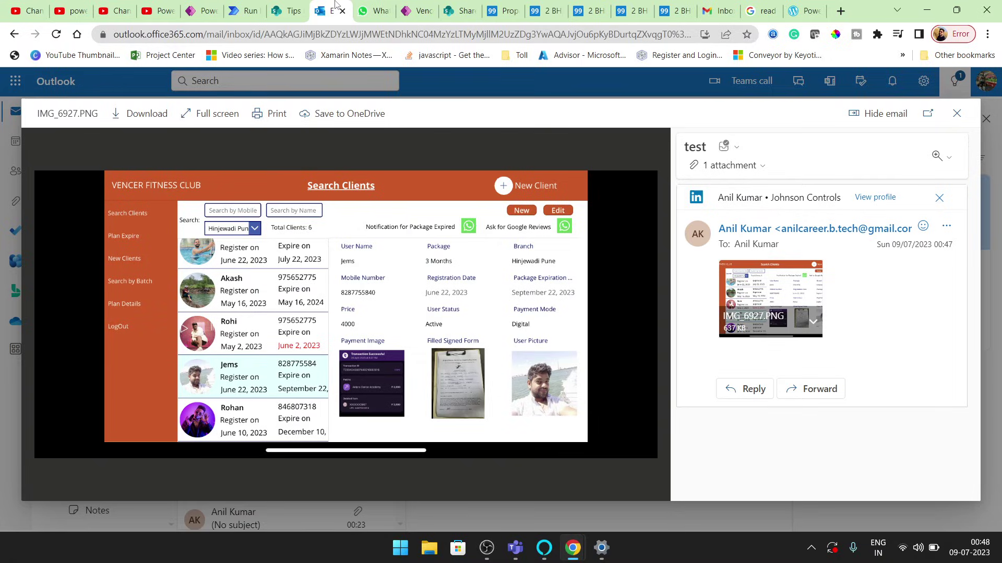
left_click(305, 6)
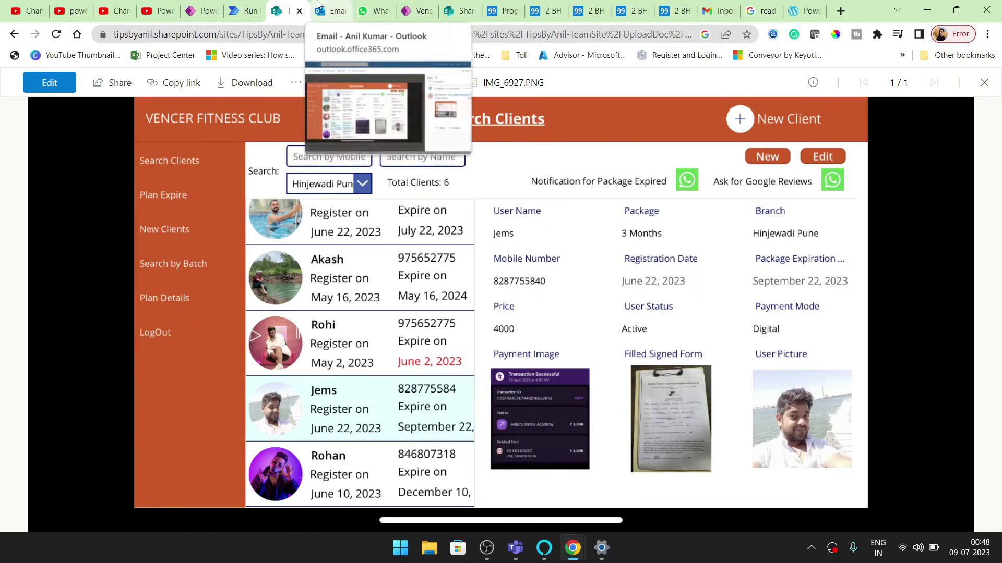
left_click(984, 83)
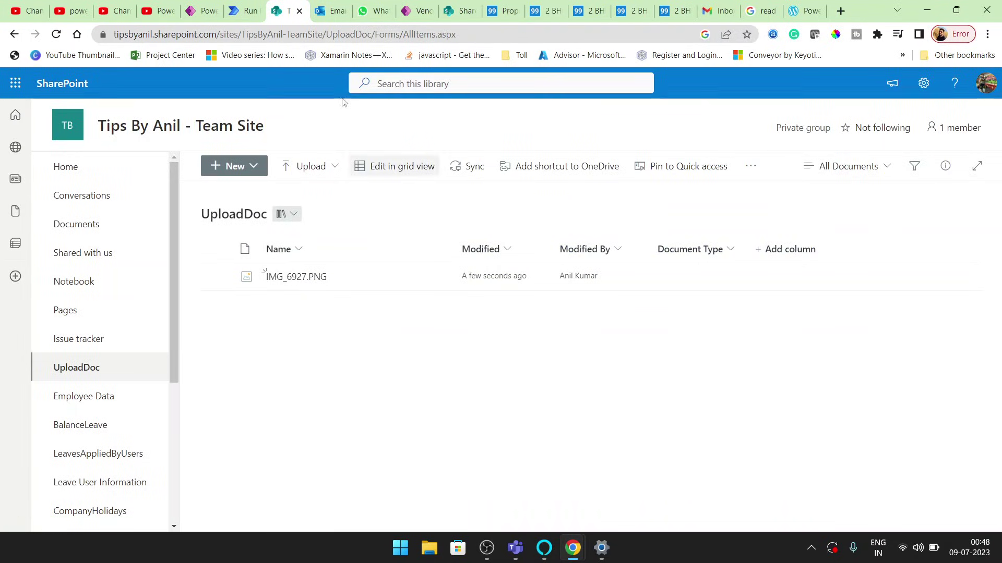
left_click(332, 9)
left_click(295, 6)
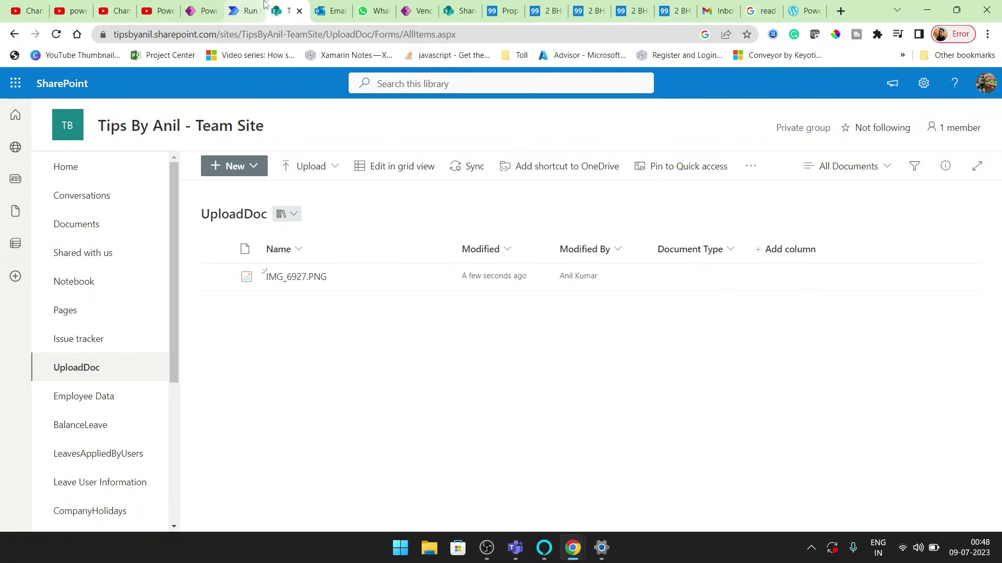
Step: In the maximized run window, open Create file inside Apply to each to confirm IMG_6927.PNG saved at /UploadDoc/IMG_6927.PNG
left_click_drag(262, 4, 157, 138)
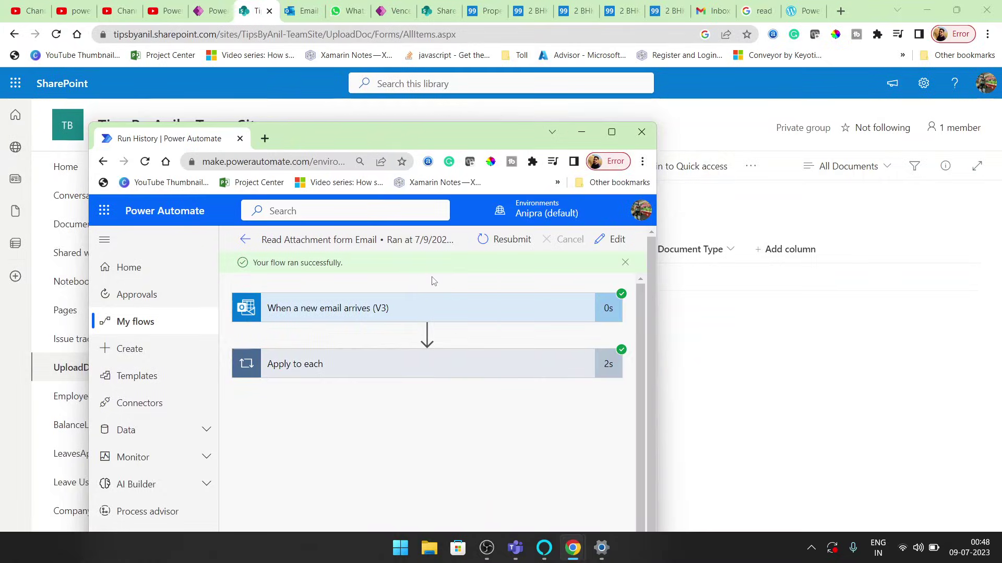
left_click(612, 131)
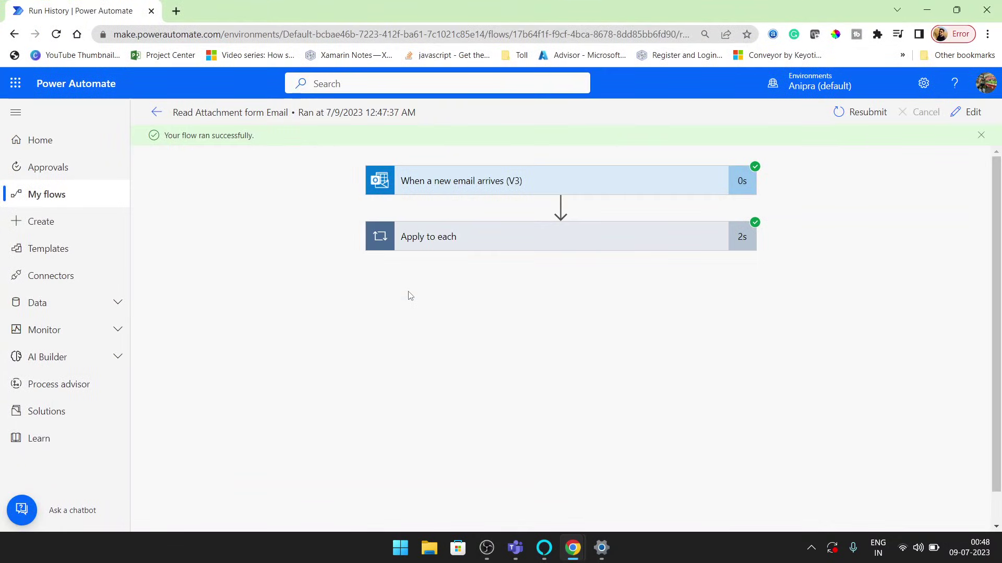
left_click(447, 249)
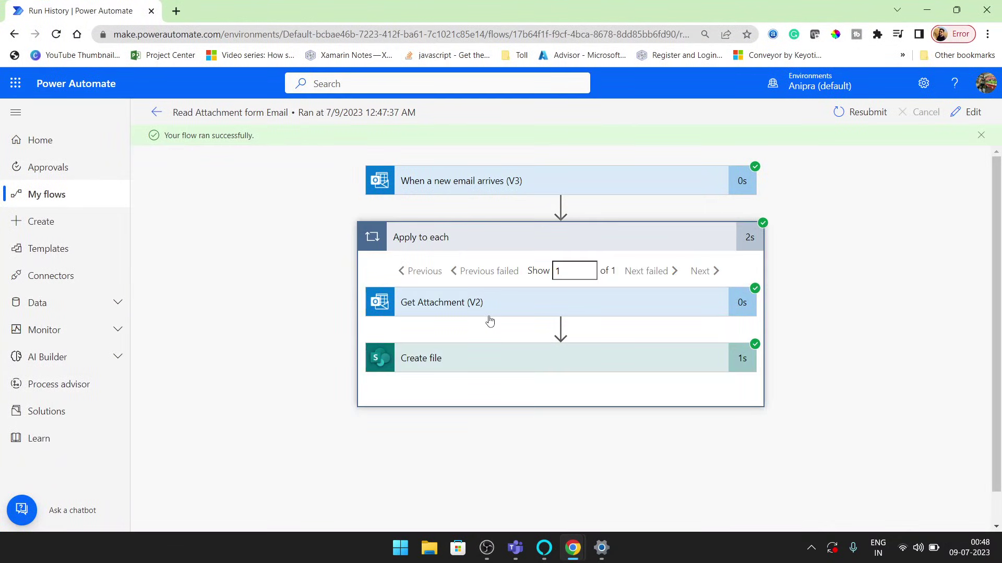
left_click(491, 367)
scroll(490, 366, "down", 5)
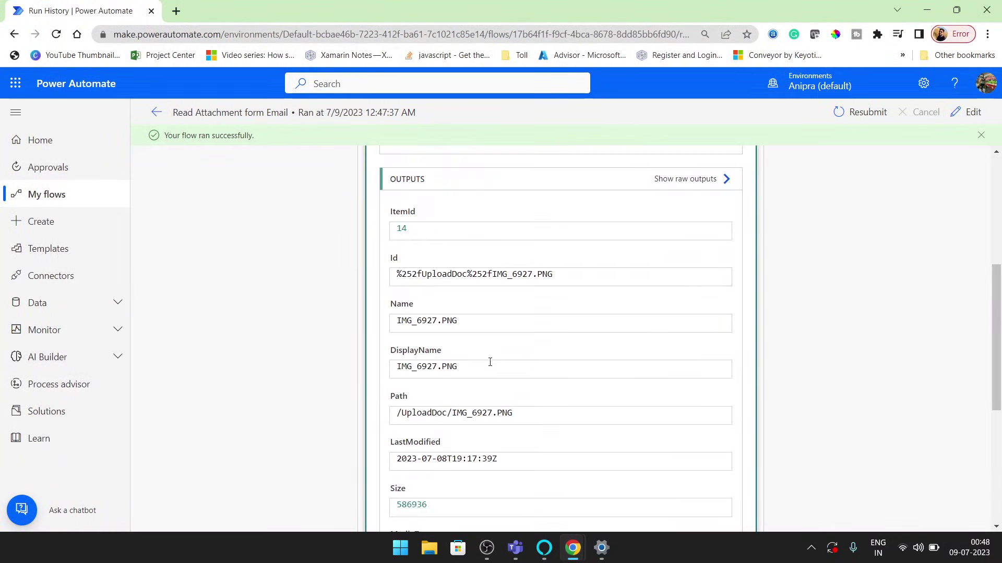